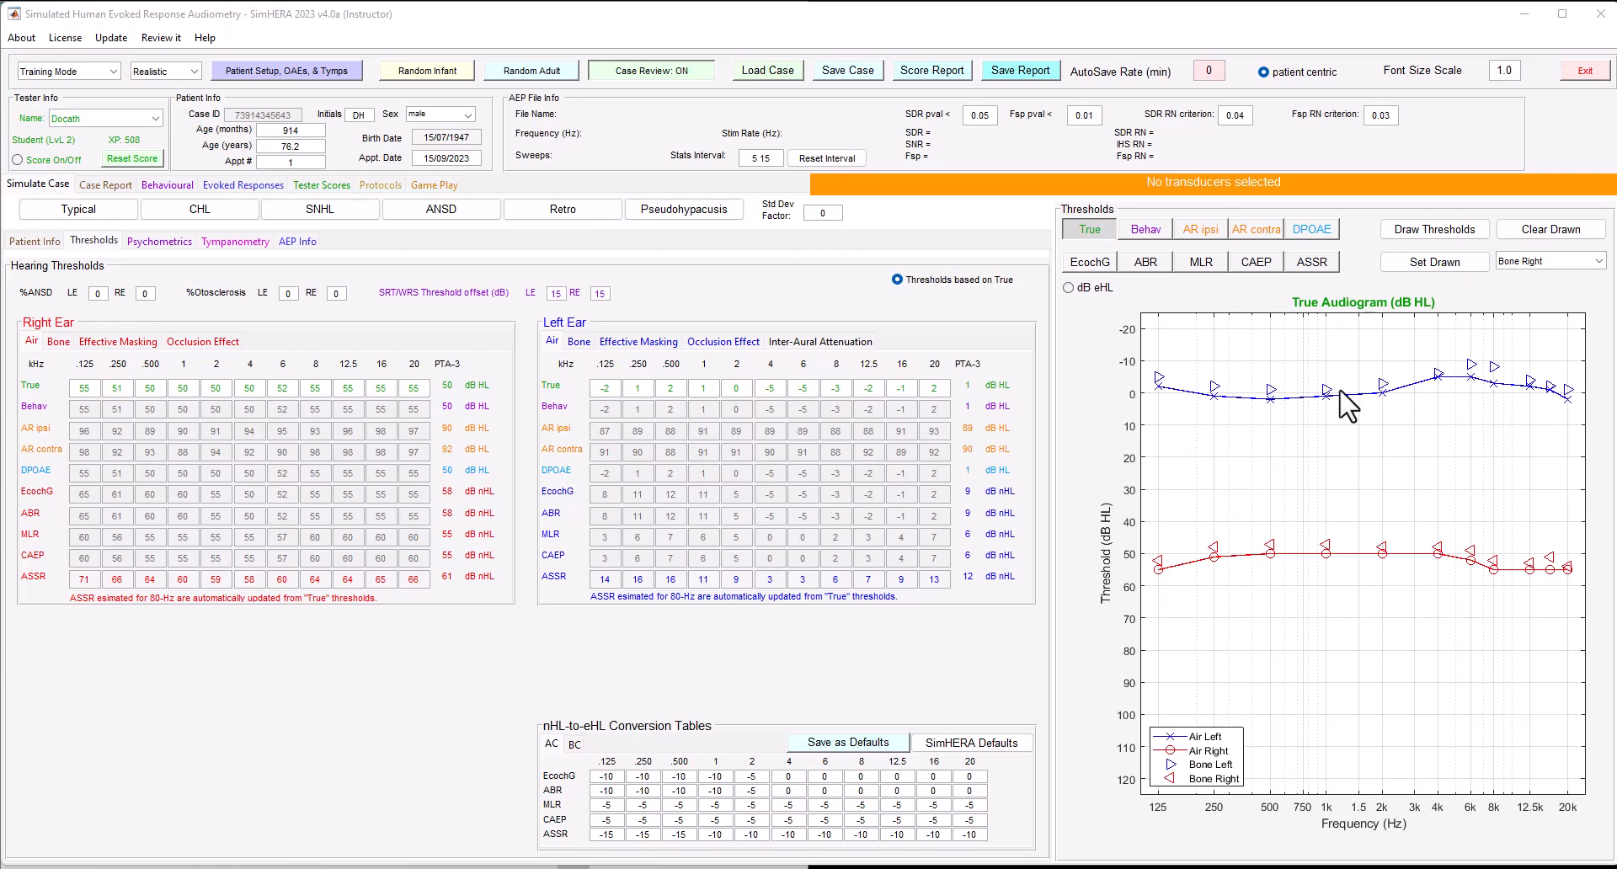
Review the default protocols and criteria for tympanometry, acoustic reflex and behavioural tone testing
{"action": "left_click", "coordinate": [379, 184]}
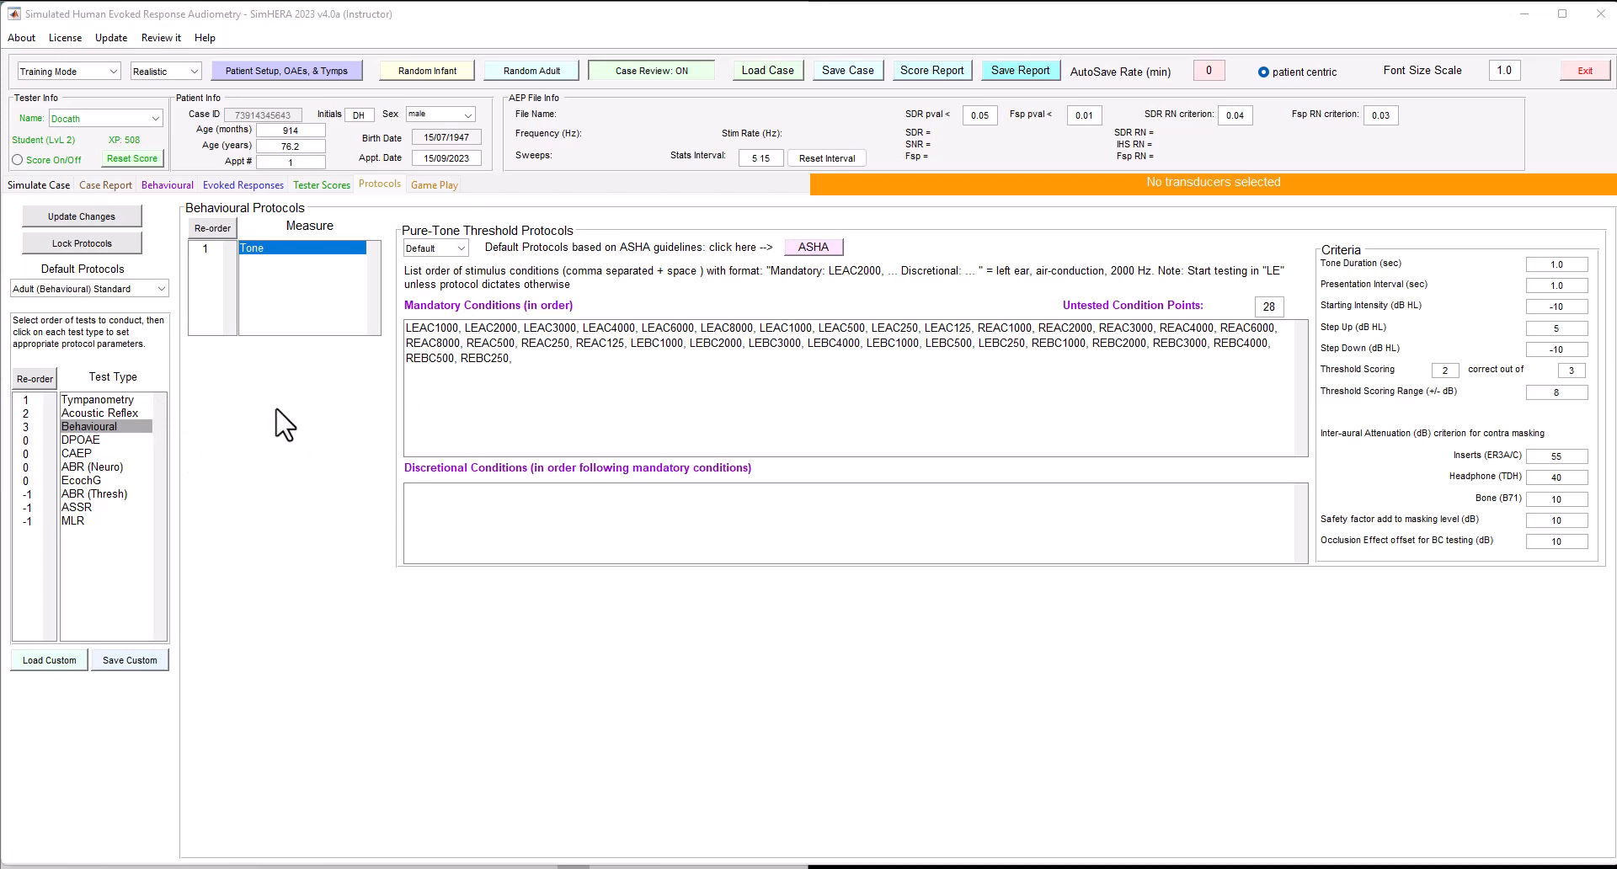
{"action": "left_click", "coordinate": [99, 400]}
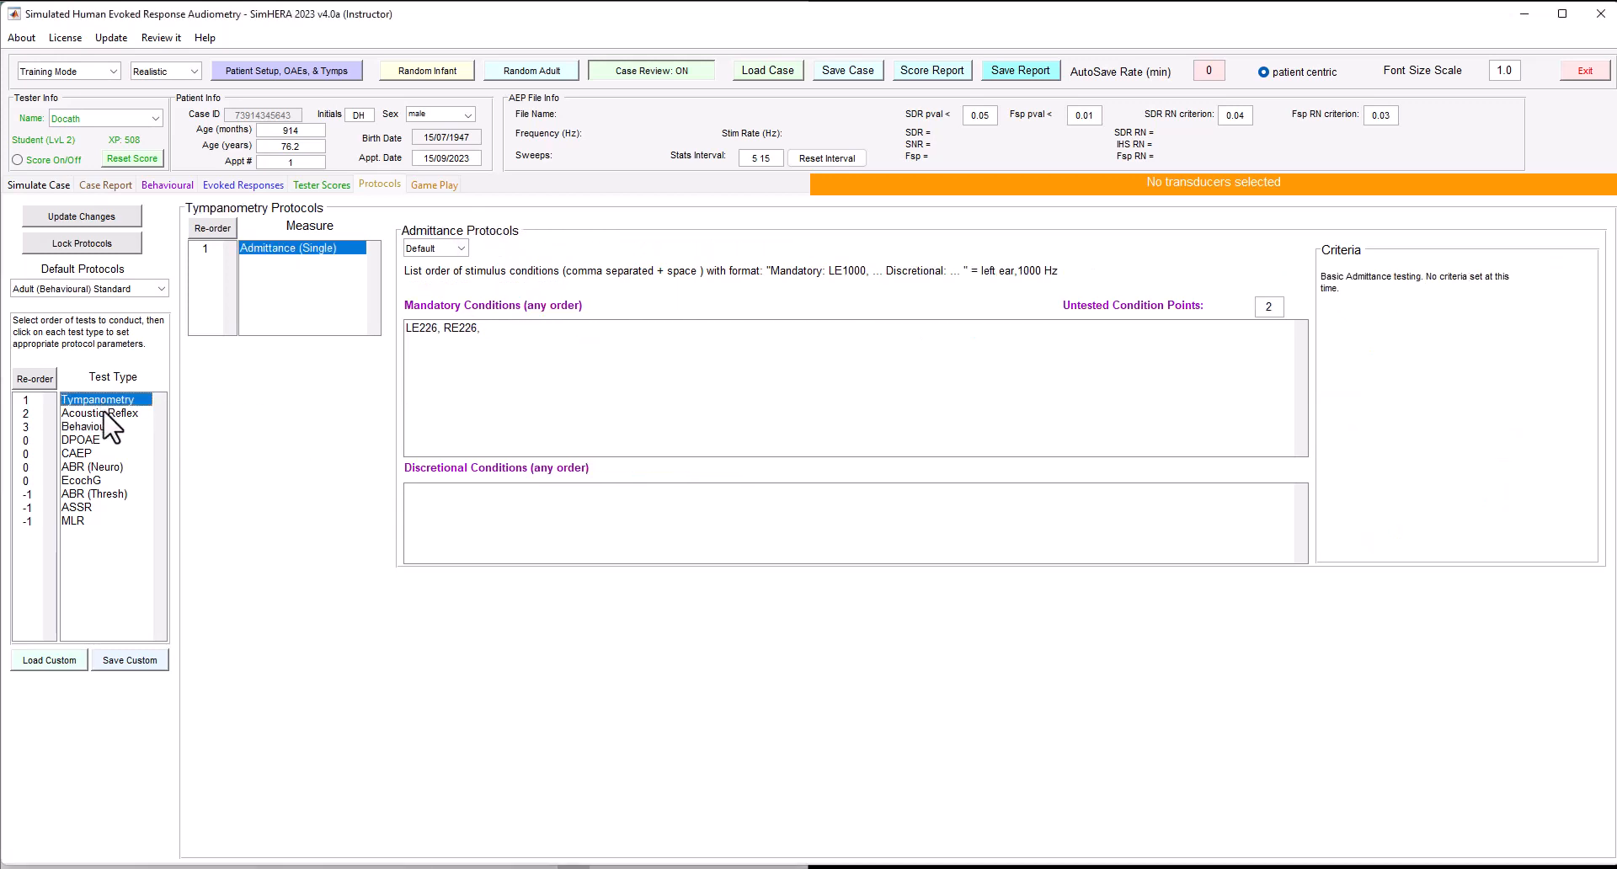
{"action": "left_click", "coordinate": [103, 413]}
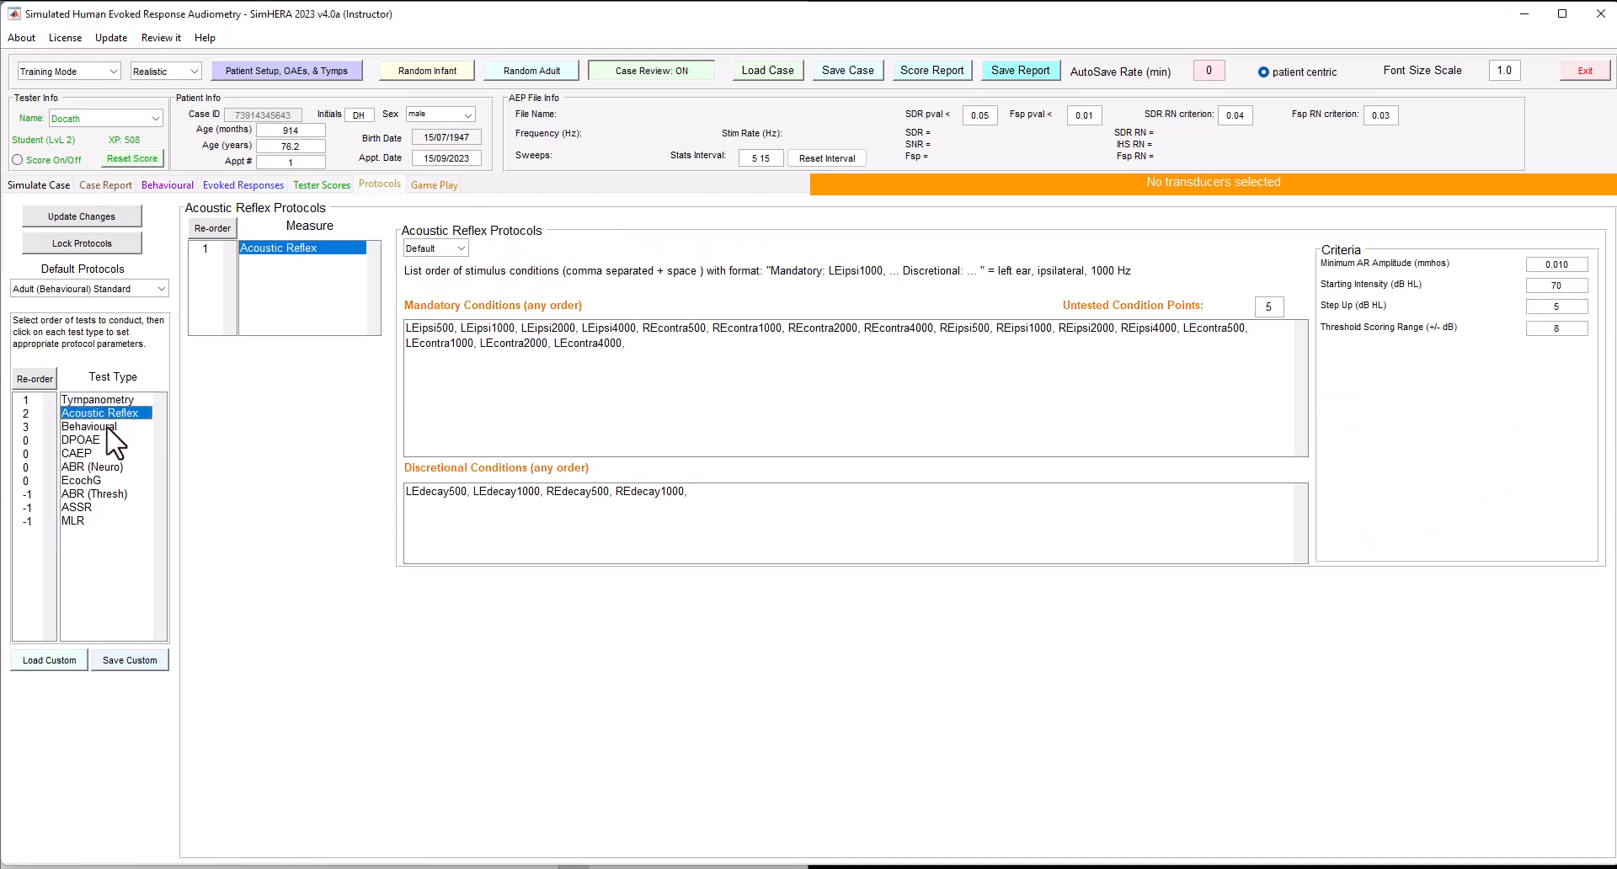
{"action": "left_click", "coordinate": [107, 428]}
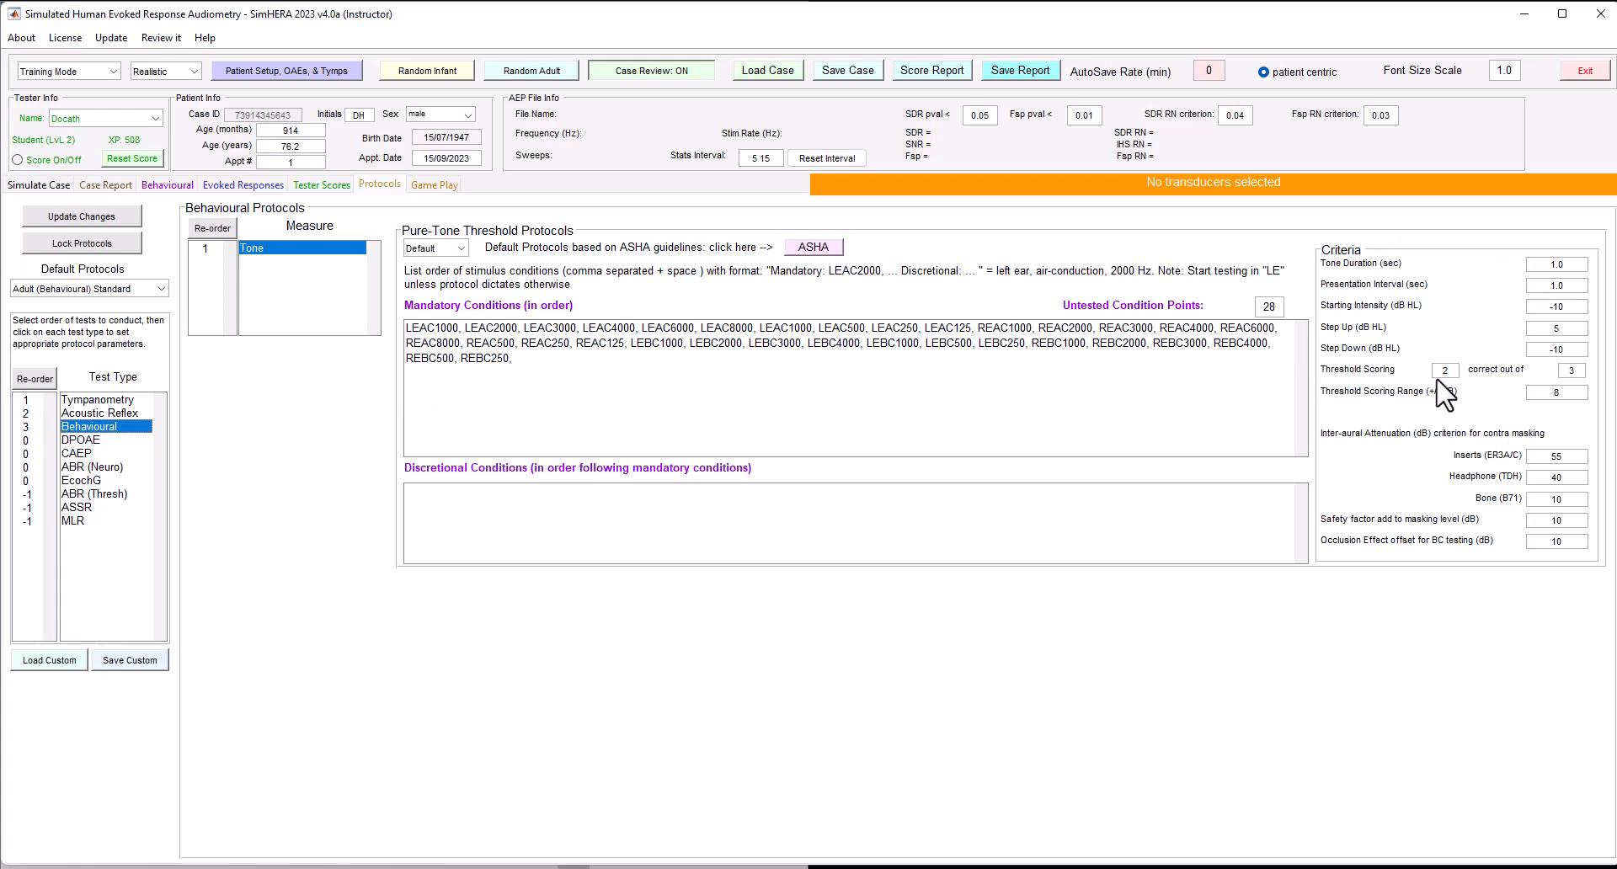
{"action": "mouse_move", "coordinate": [1550, 312]}
Fit TDH headphones on both ears for behavioural testing and start the session
{"action": "left_click", "coordinate": [162, 187]}
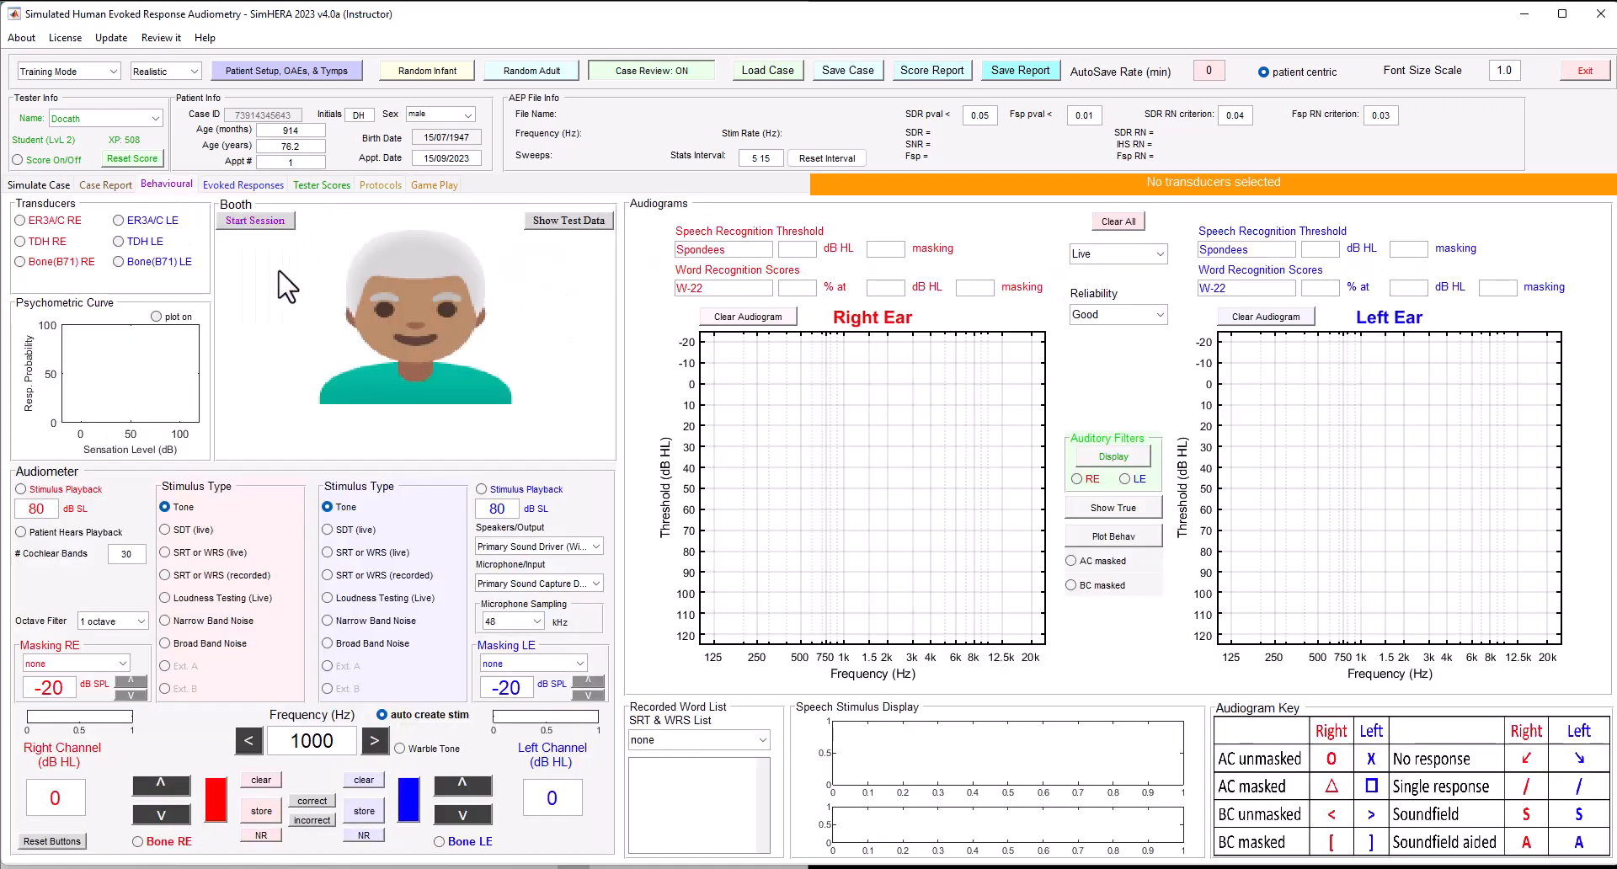
{"action": "left_click", "coordinate": [44, 241]}
{"action": "left_click", "coordinate": [139, 242]}
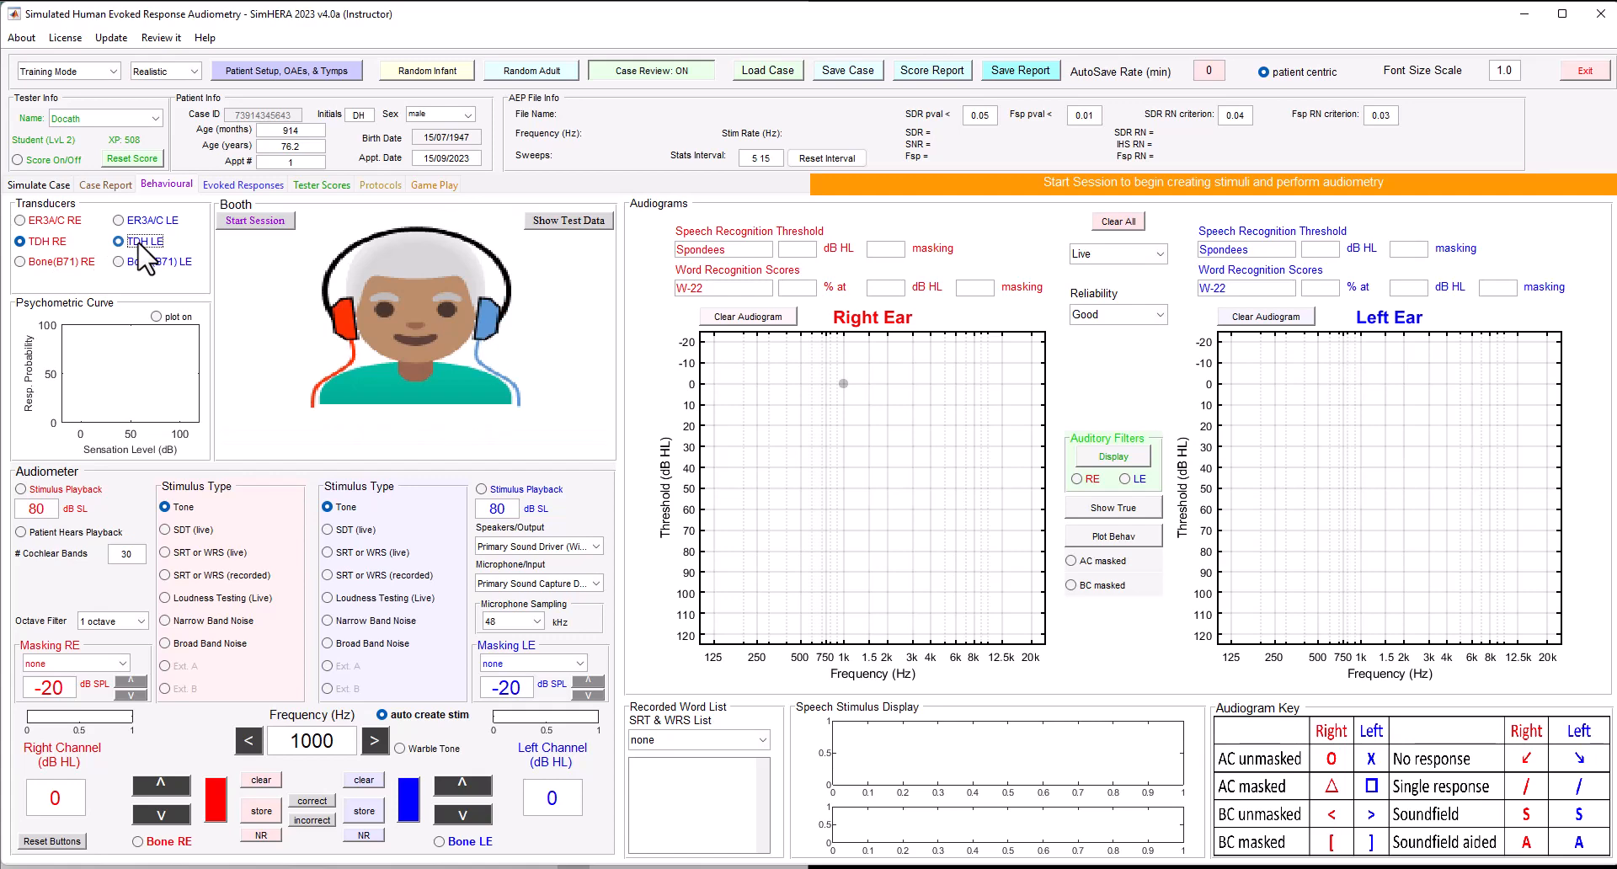
{"action": "left_click", "coordinate": [263, 222]}
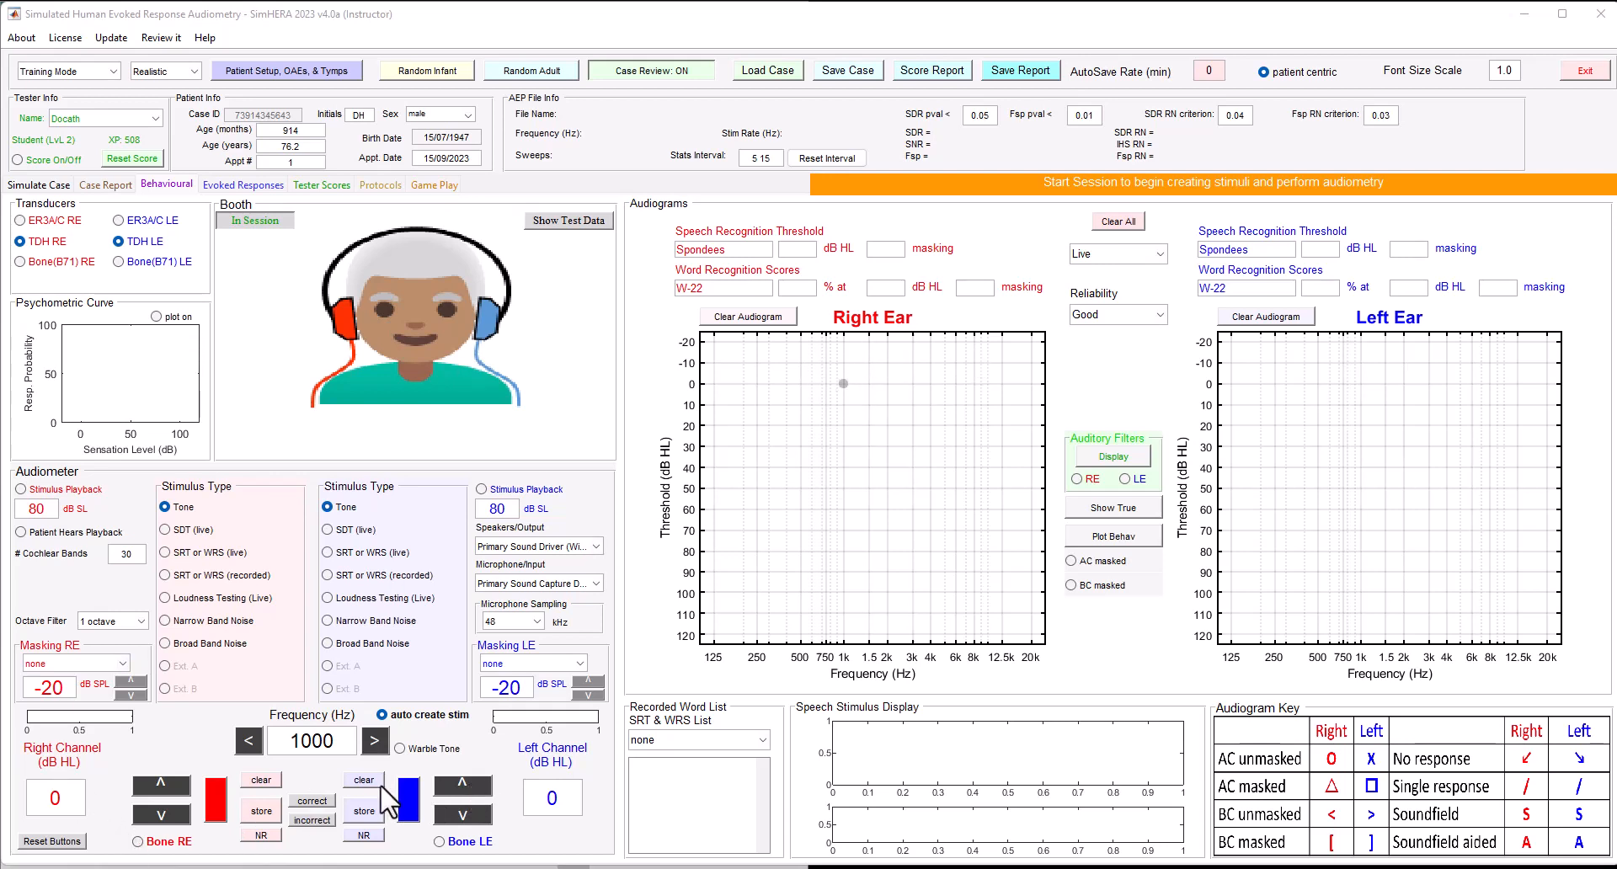
Set the left channel level to -15 dB HL and present the 1000 Hz tone to the left ear
{"action": "left_click", "coordinate": [461, 786]}
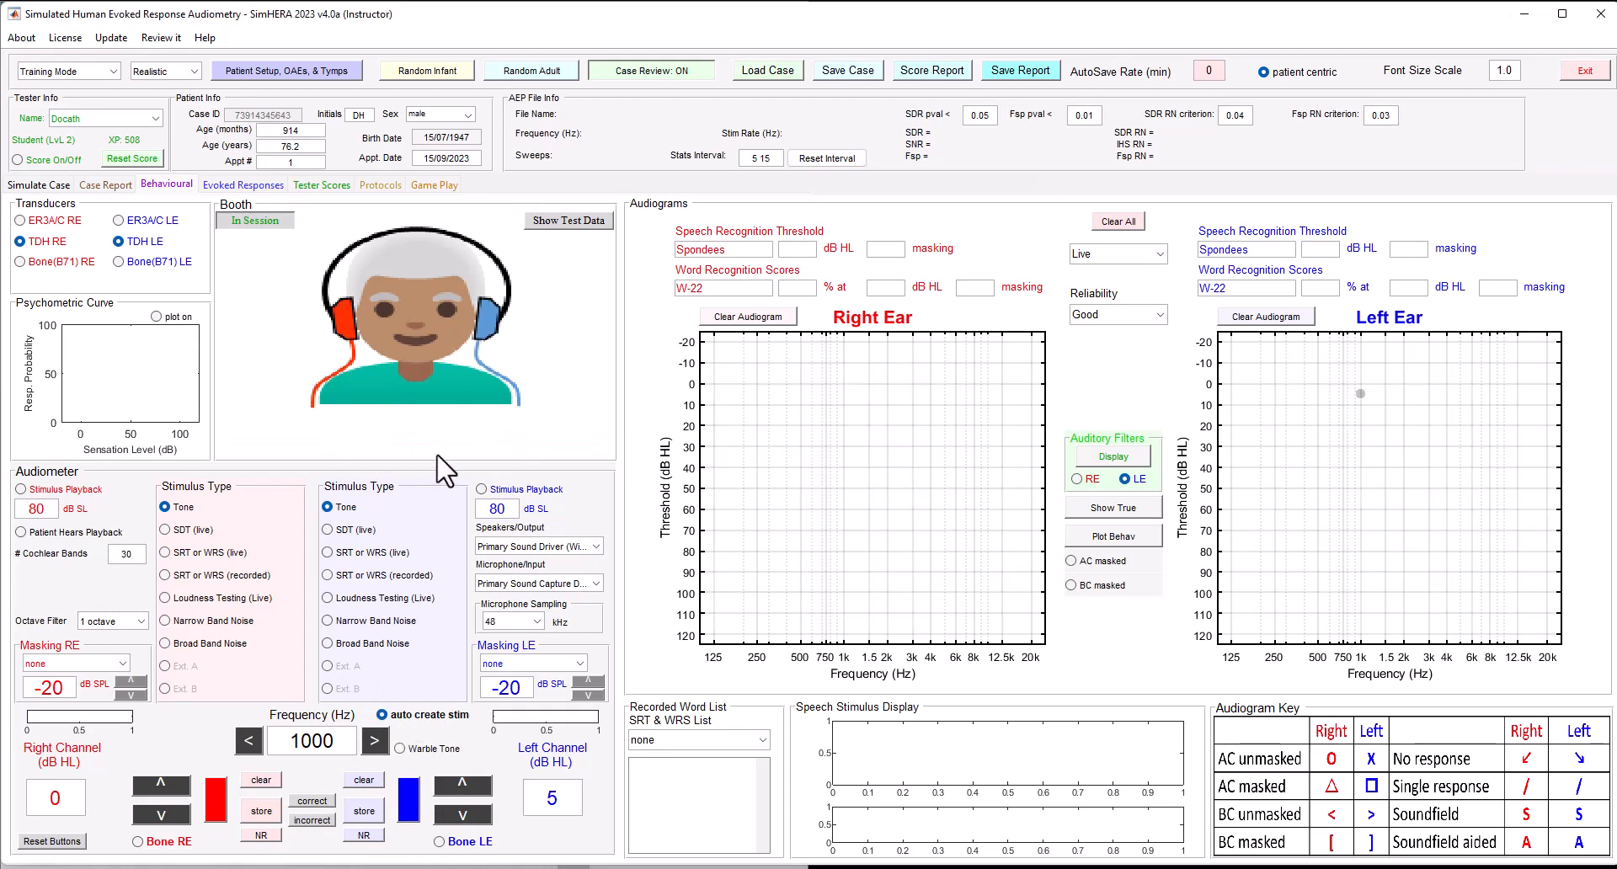
{"action": "left_click", "coordinate": [189, 70]}
{"action": "left_click", "coordinate": [196, 72]}
{"action": "left_click", "coordinate": [472, 814]}
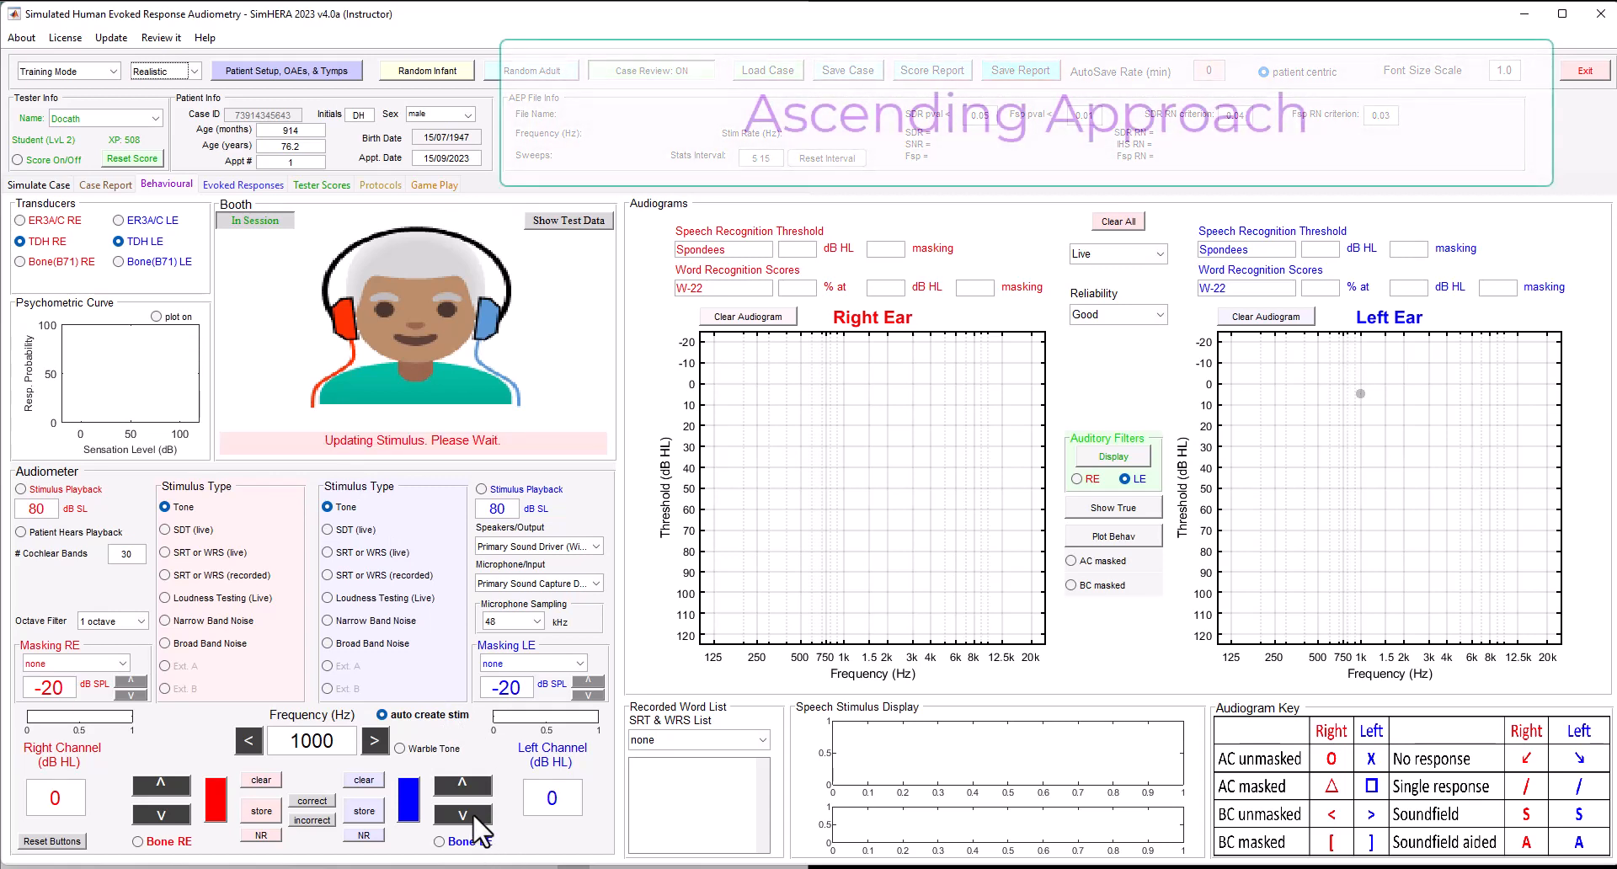
{"action": "left_click", "coordinate": [472, 812]}
{"action": "left_click", "coordinate": [473, 812]}
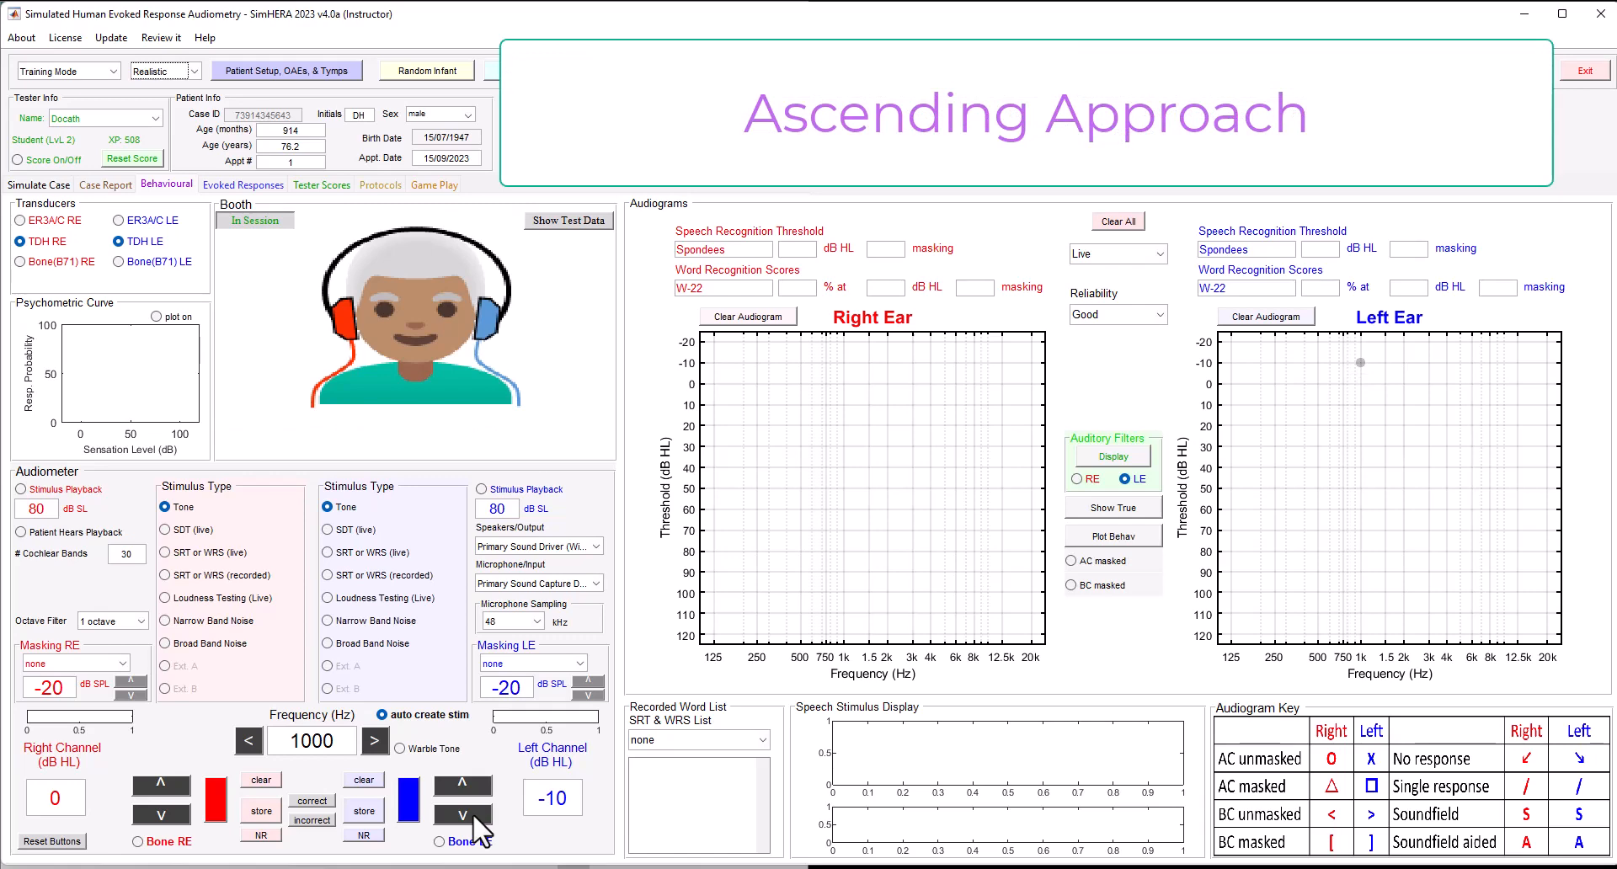
{"action": "left_click", "coordinate": [473, 812]}
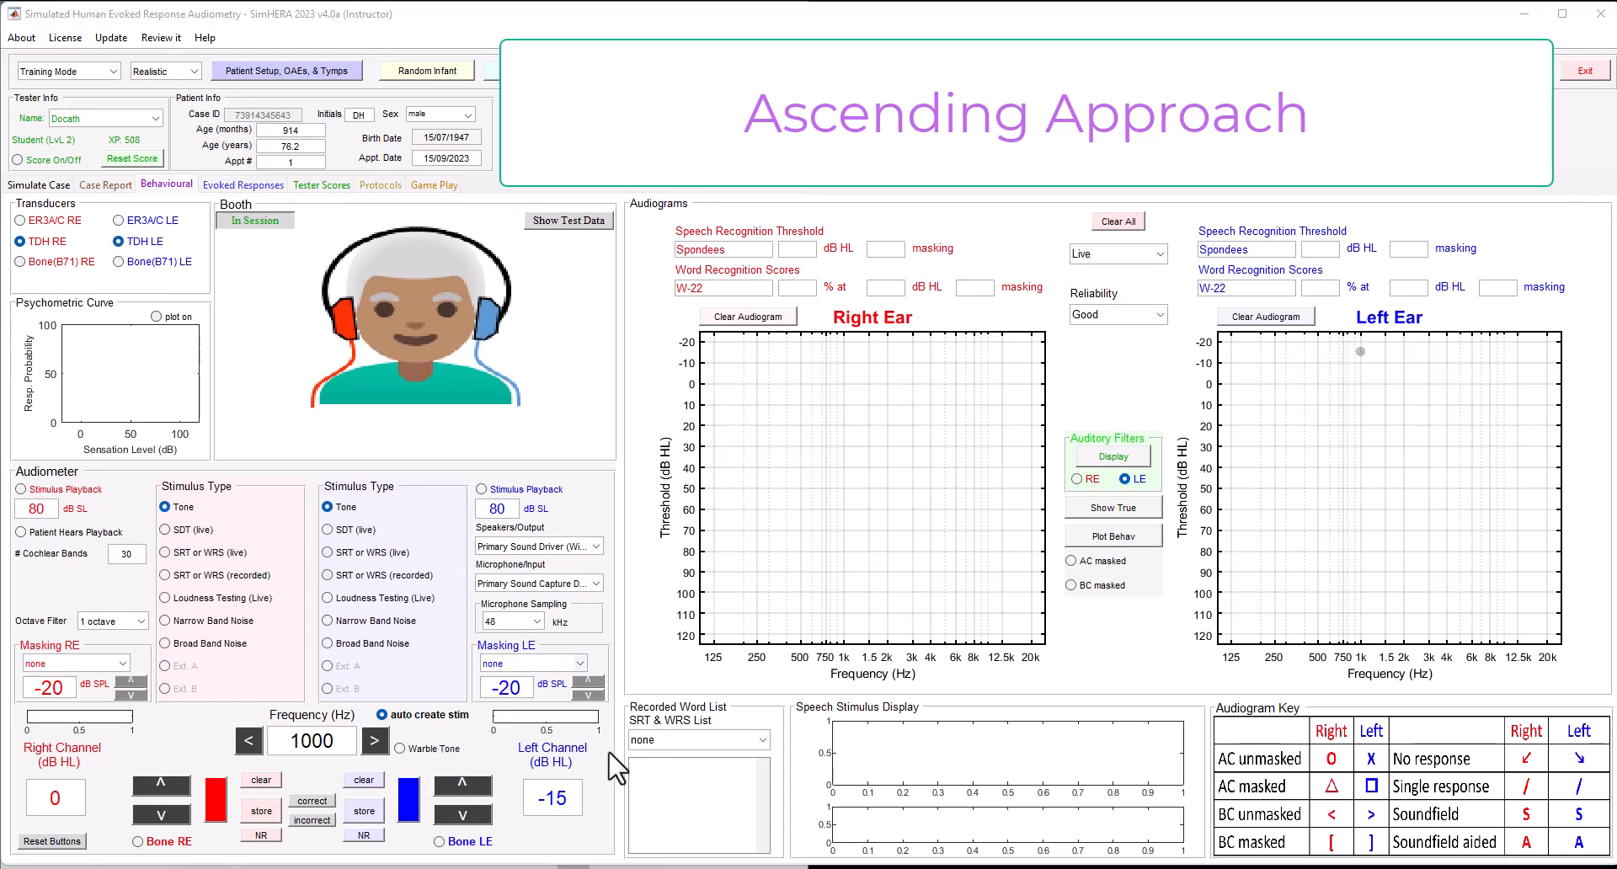
{"action": "left_click", "coordinate": [411, 800]}
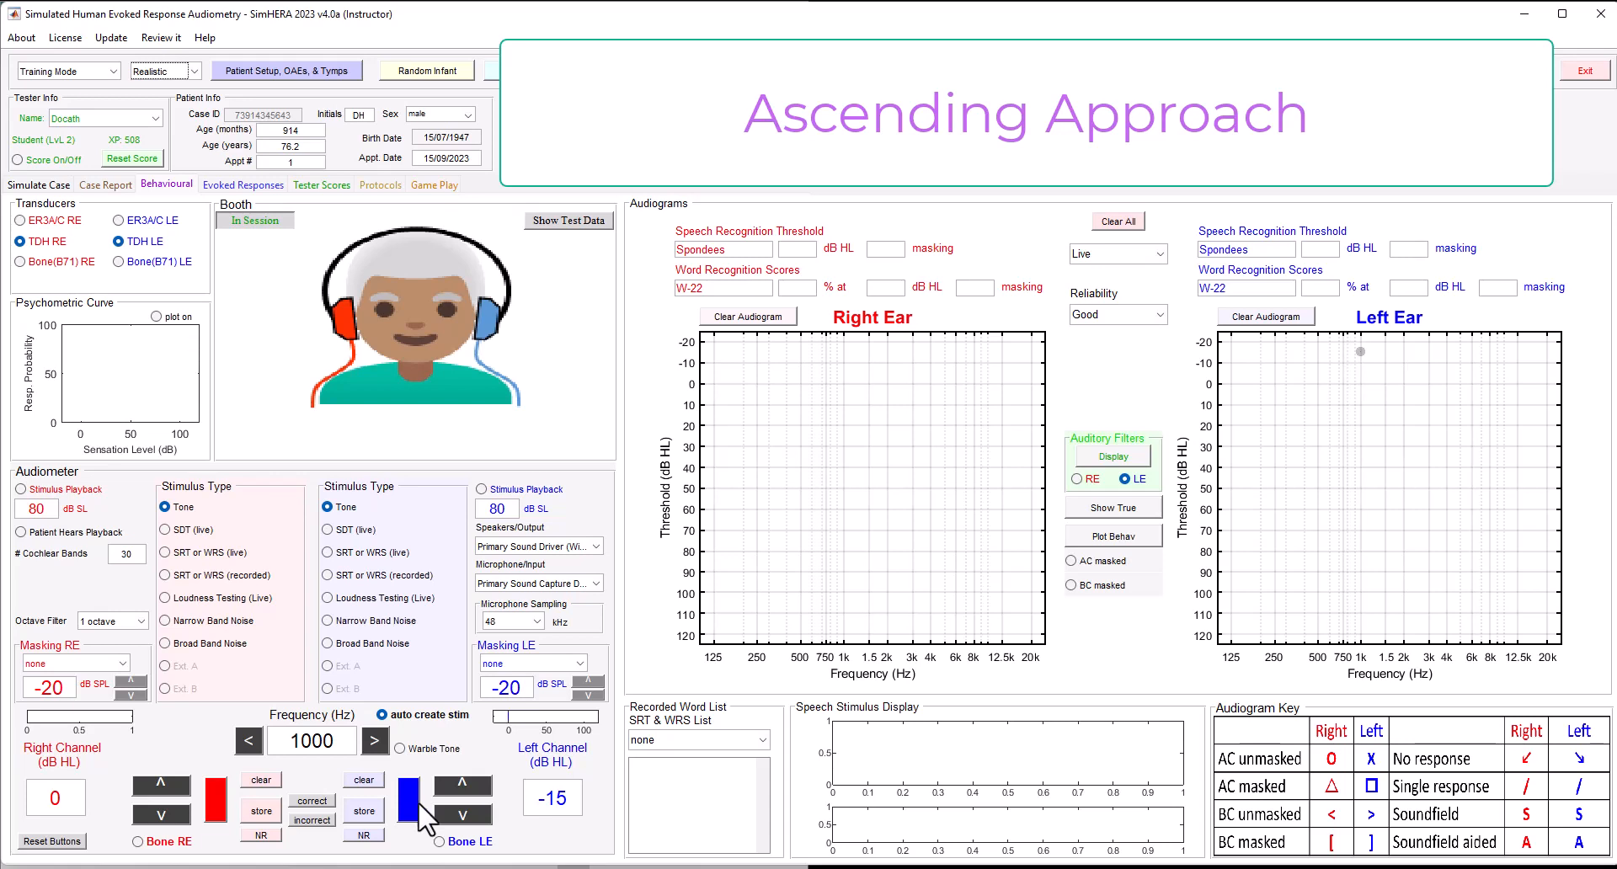
Present the 1000 Hz tone to the left ear in ascending 5 dB steps up to 0 dB HL and store that level
{"action": "left_click", "coordinate": [469, 785]}
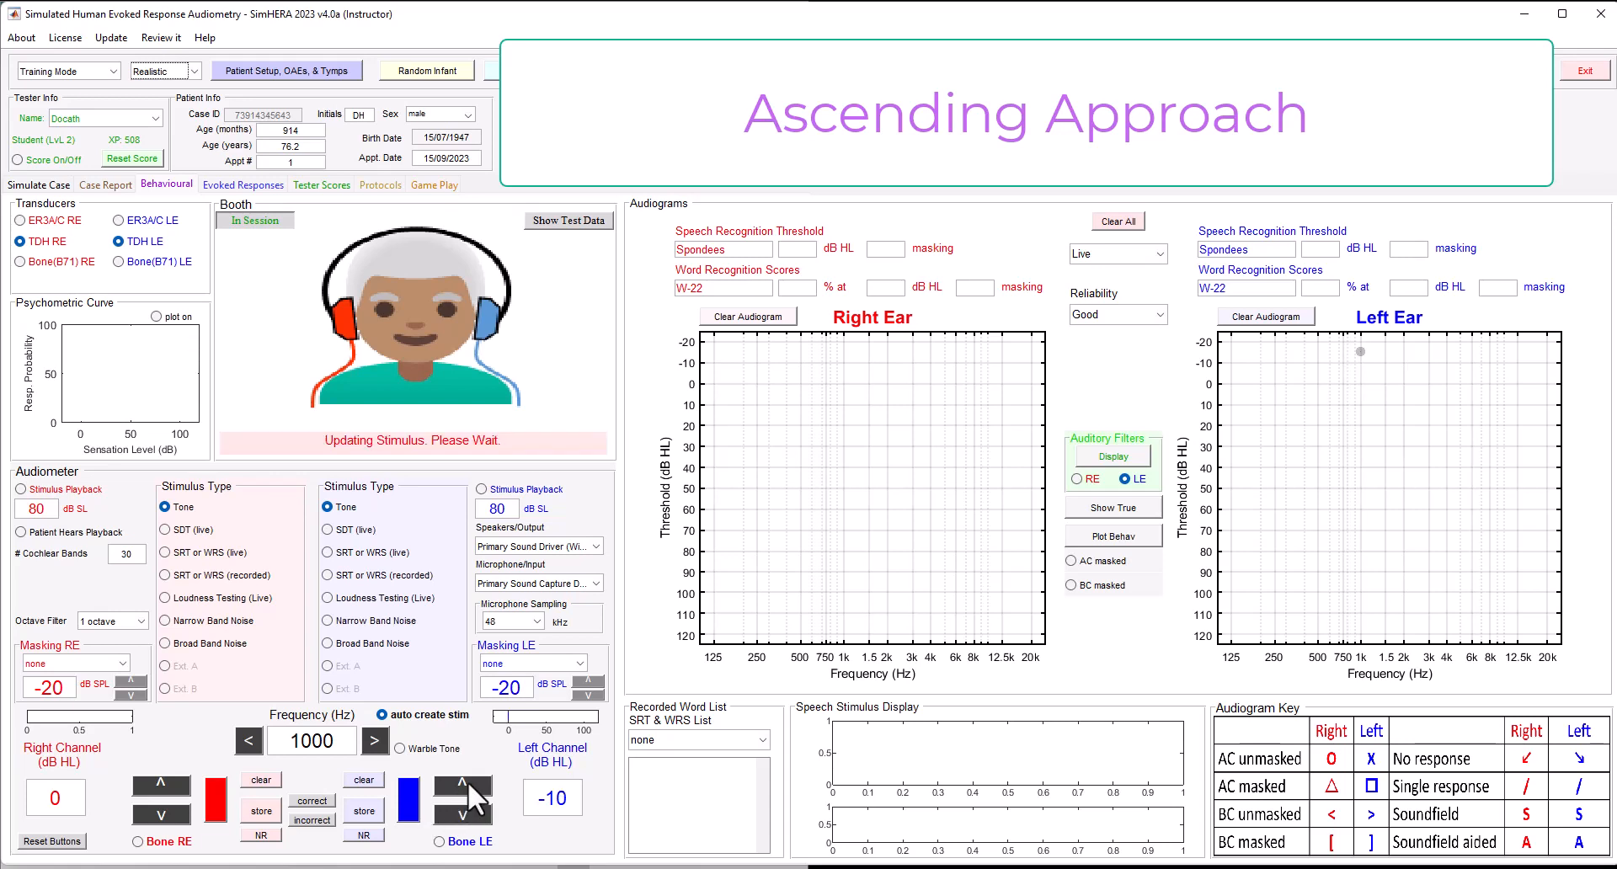
{"action": "left_click", "coordinate": [411, 792]}
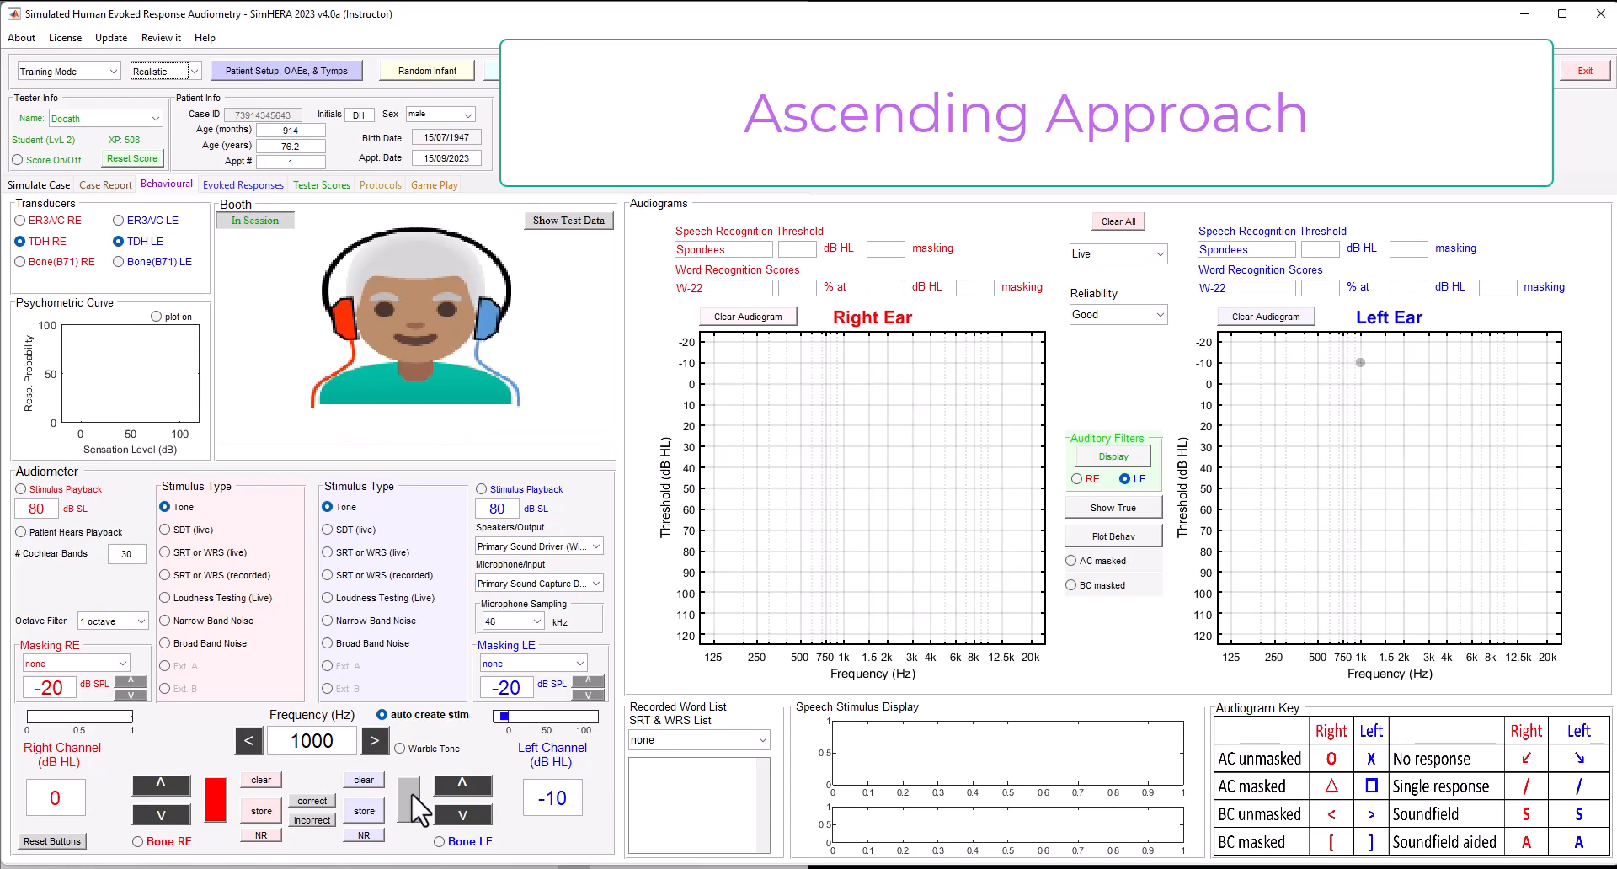
{"action": "left_click", "coordinate": [462, 783]}
{"action": "left_click", "coordinate": [465, 788]}
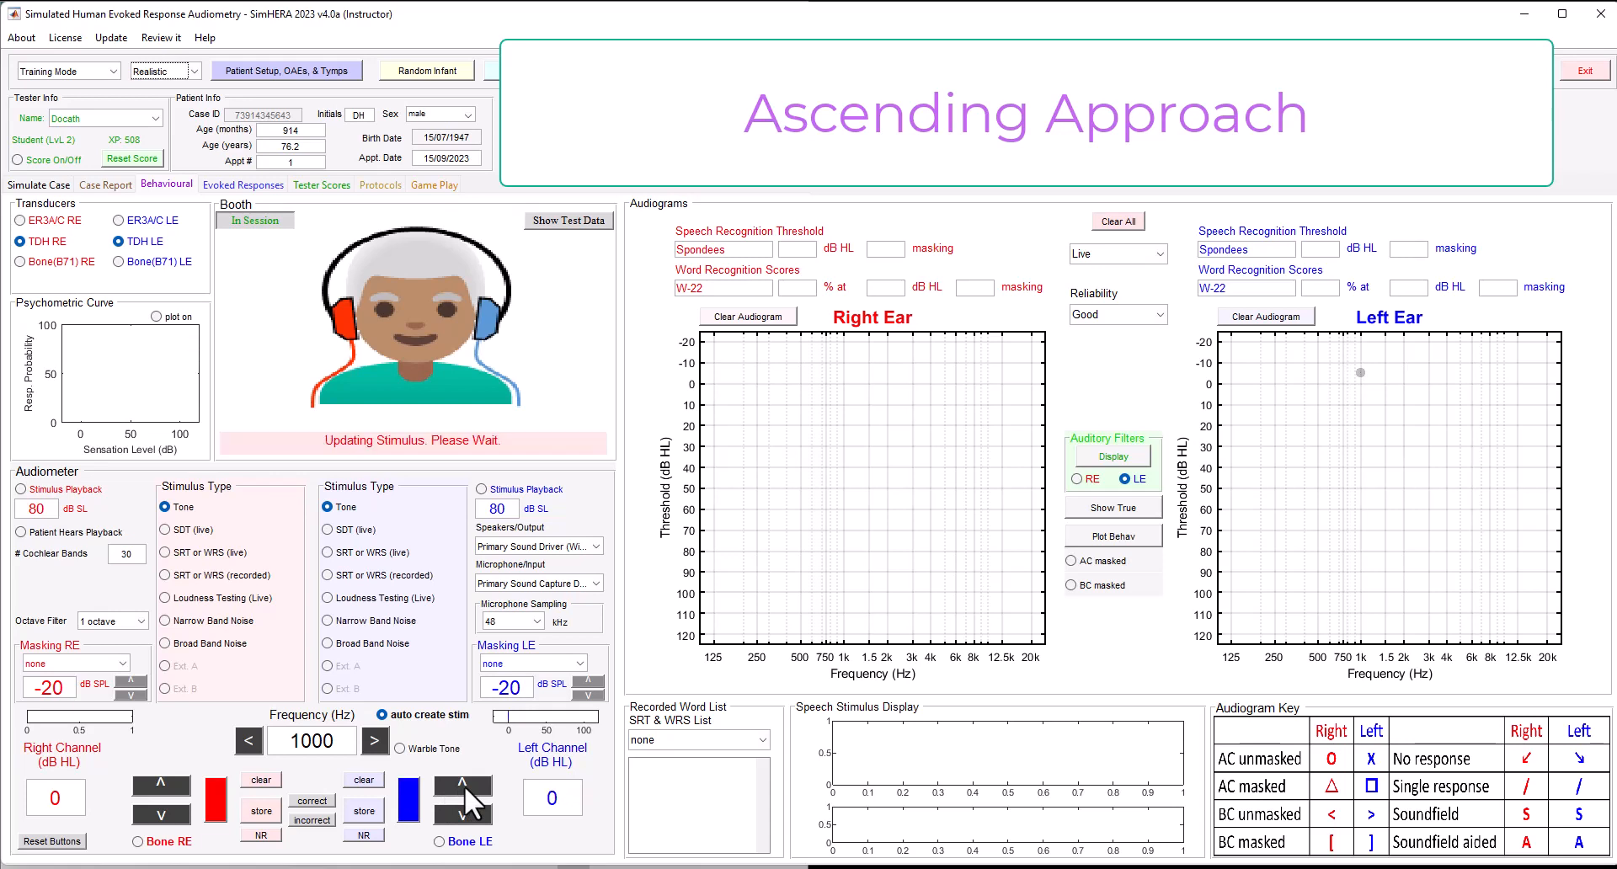
{"action": "left_click", "coordinate": [410, 808]}
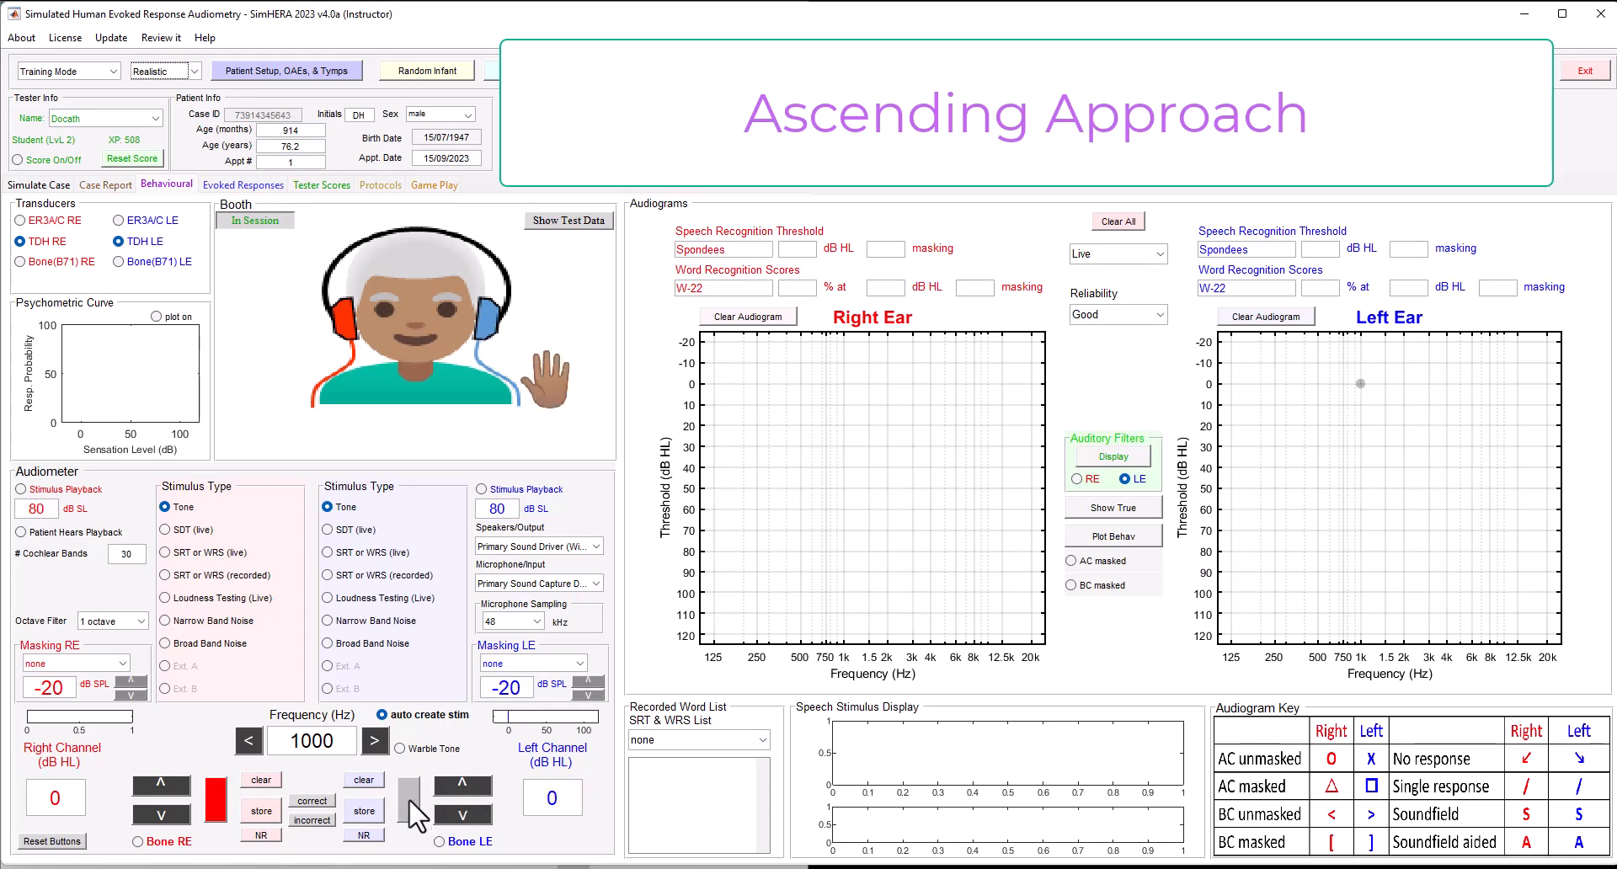
{"action": "left_click", "coordinate": [367, 811]}
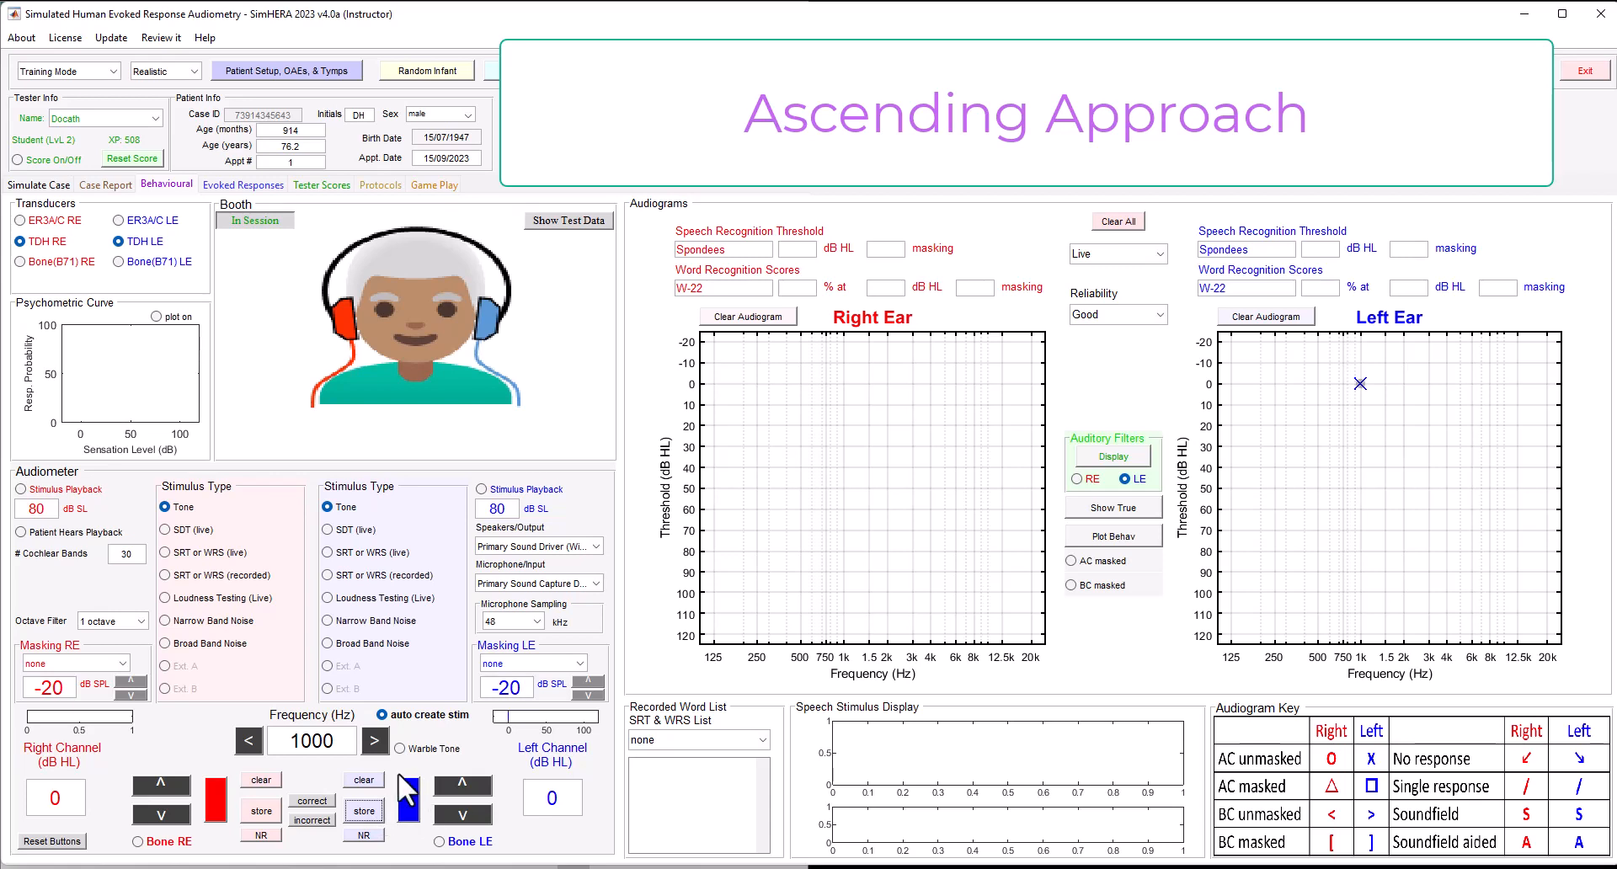
Drop the left channel to -10 dB HL and repeat the ascending 1000 Hz tone presentations in 5 dB steps up to 5 dB HL
{"action": "left_click", "coordinate": [475, 811]}
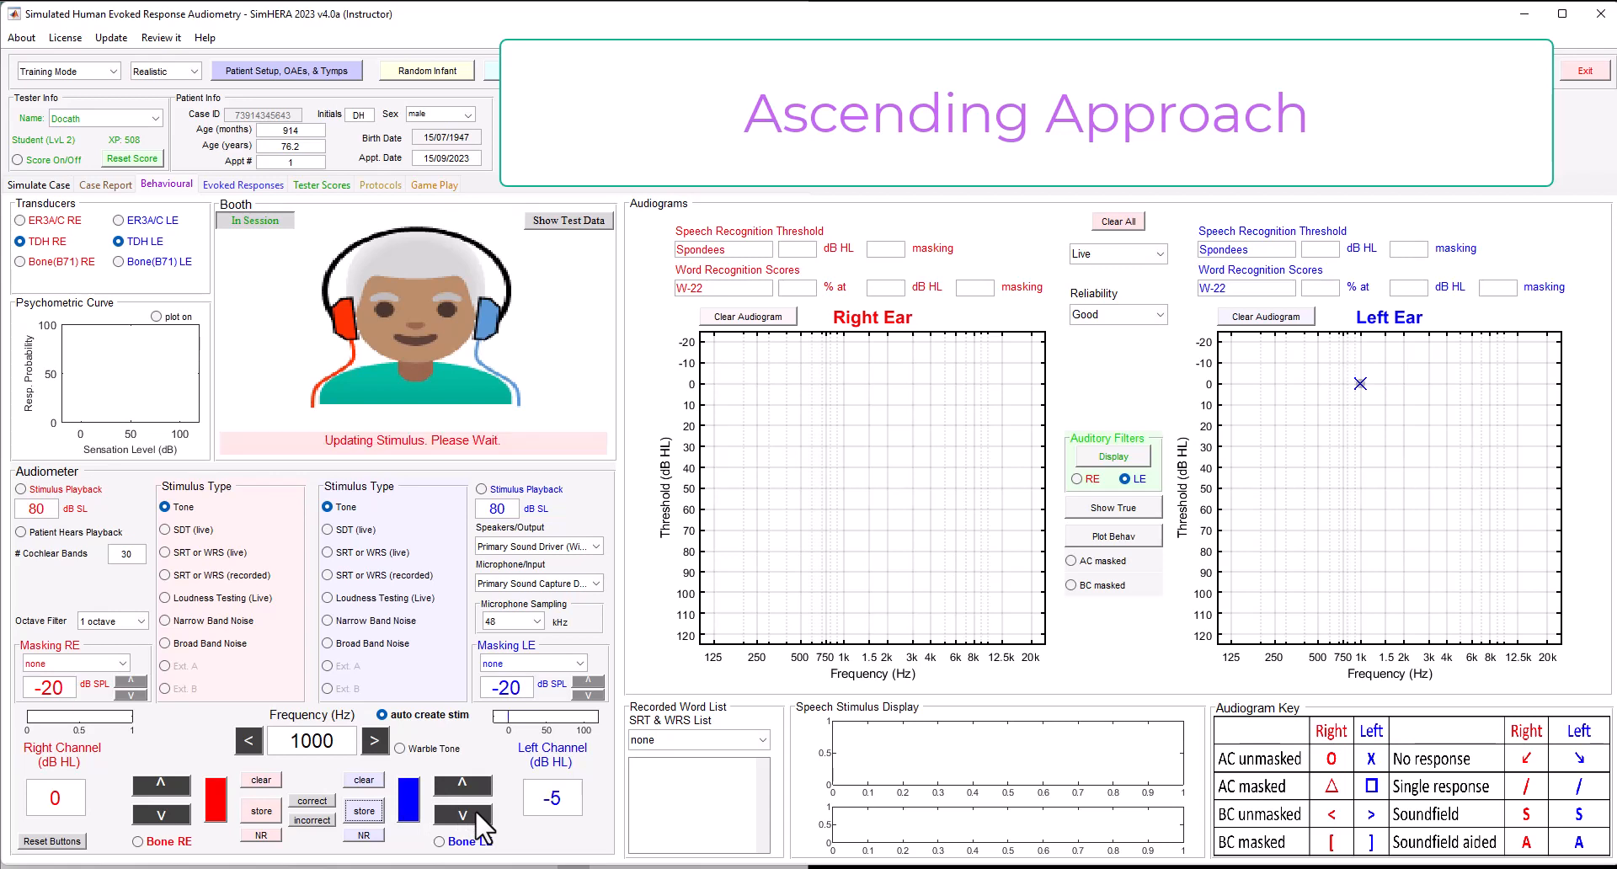
{"action": "left_click", "coordinate": [475, 810]}
{"action": "left_click", "coordinate": [410, 798]}
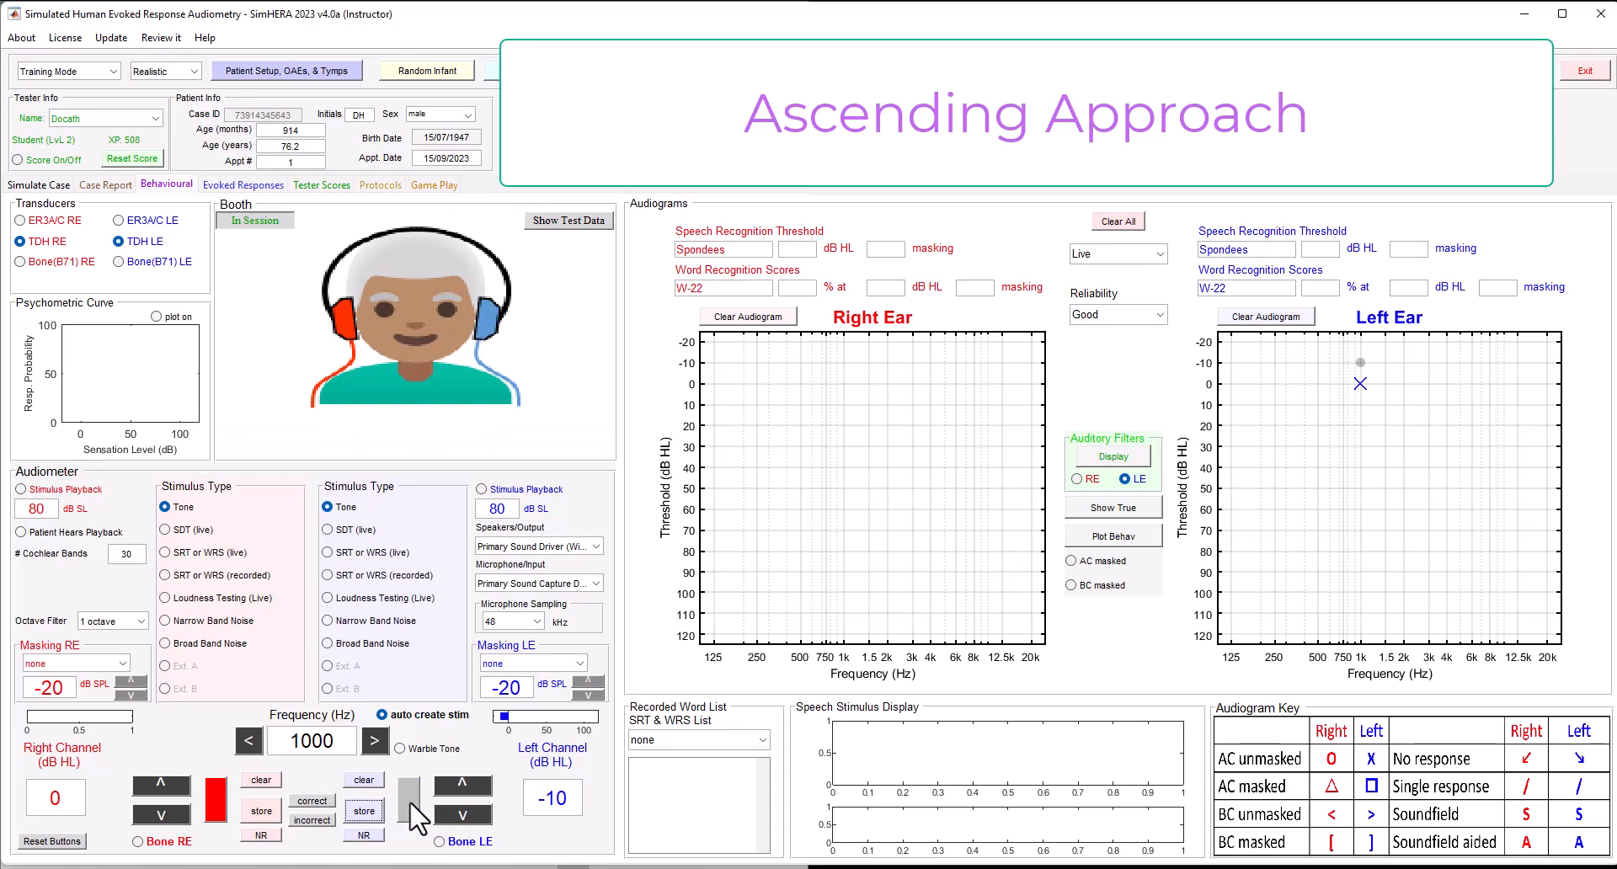
{"action": "left_click", "coordinate": [467, 780]}
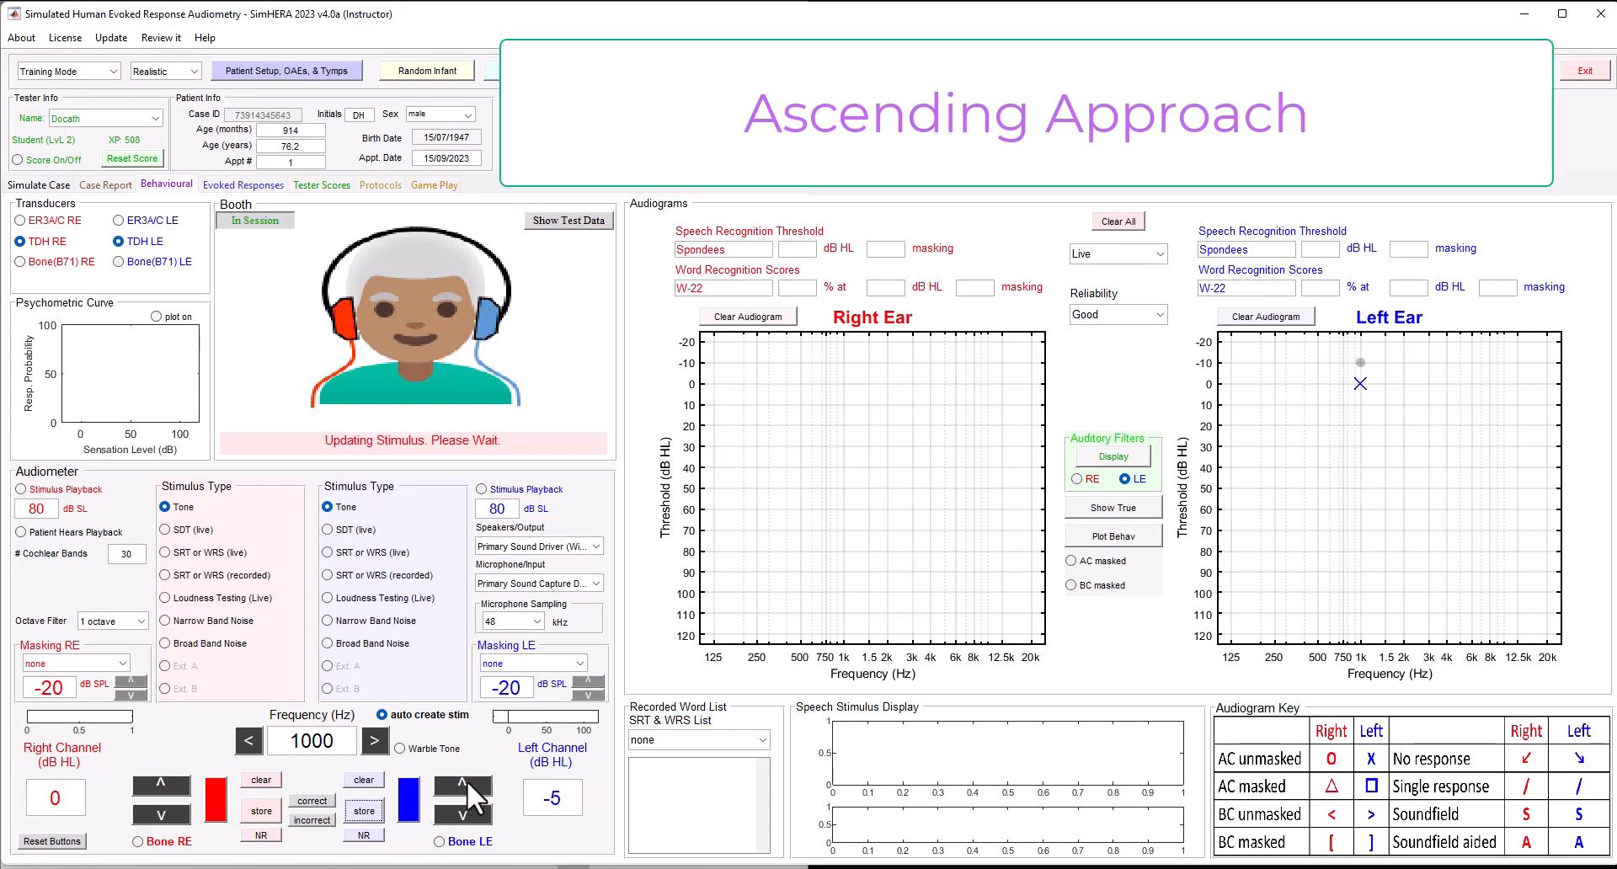
{"action": "left_click", "coordinate": [410, 805]}
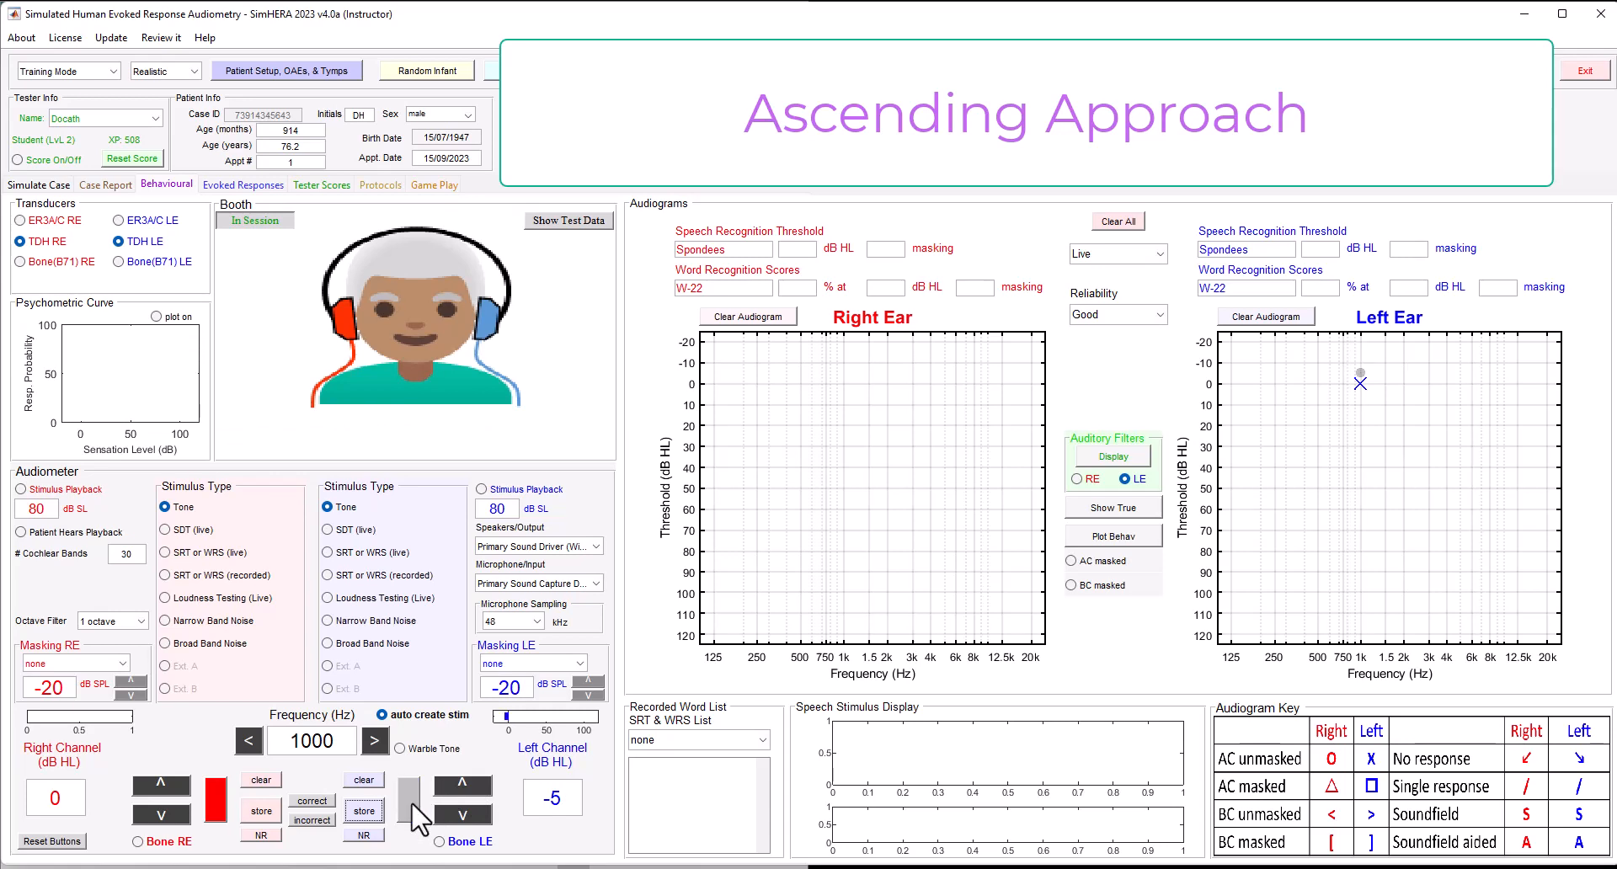
{"action": "left_click", "coordinate": [467, 780]}
{"action": "left_click", "coordinate": [473, 785]}
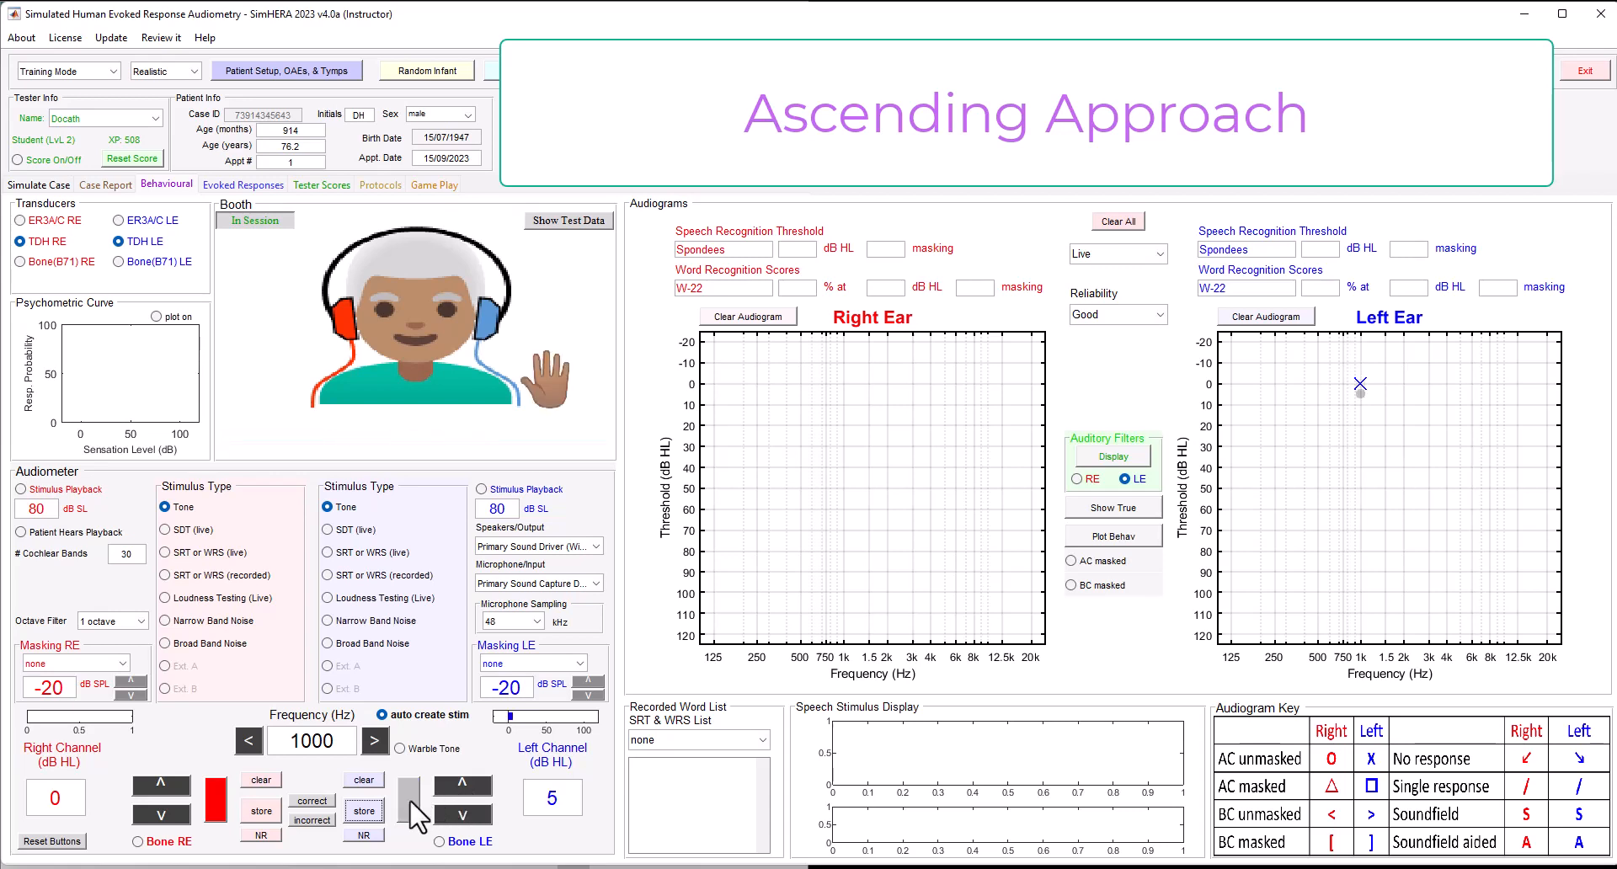
Retest the left ear at 1000 Hz from -5 up to 0 dB HL and store 0 dB HL as the threshold
{"action": "left_click", "coordinate": [462, 814]}
{"action": "left_click", "coordinate": [462, 815]}
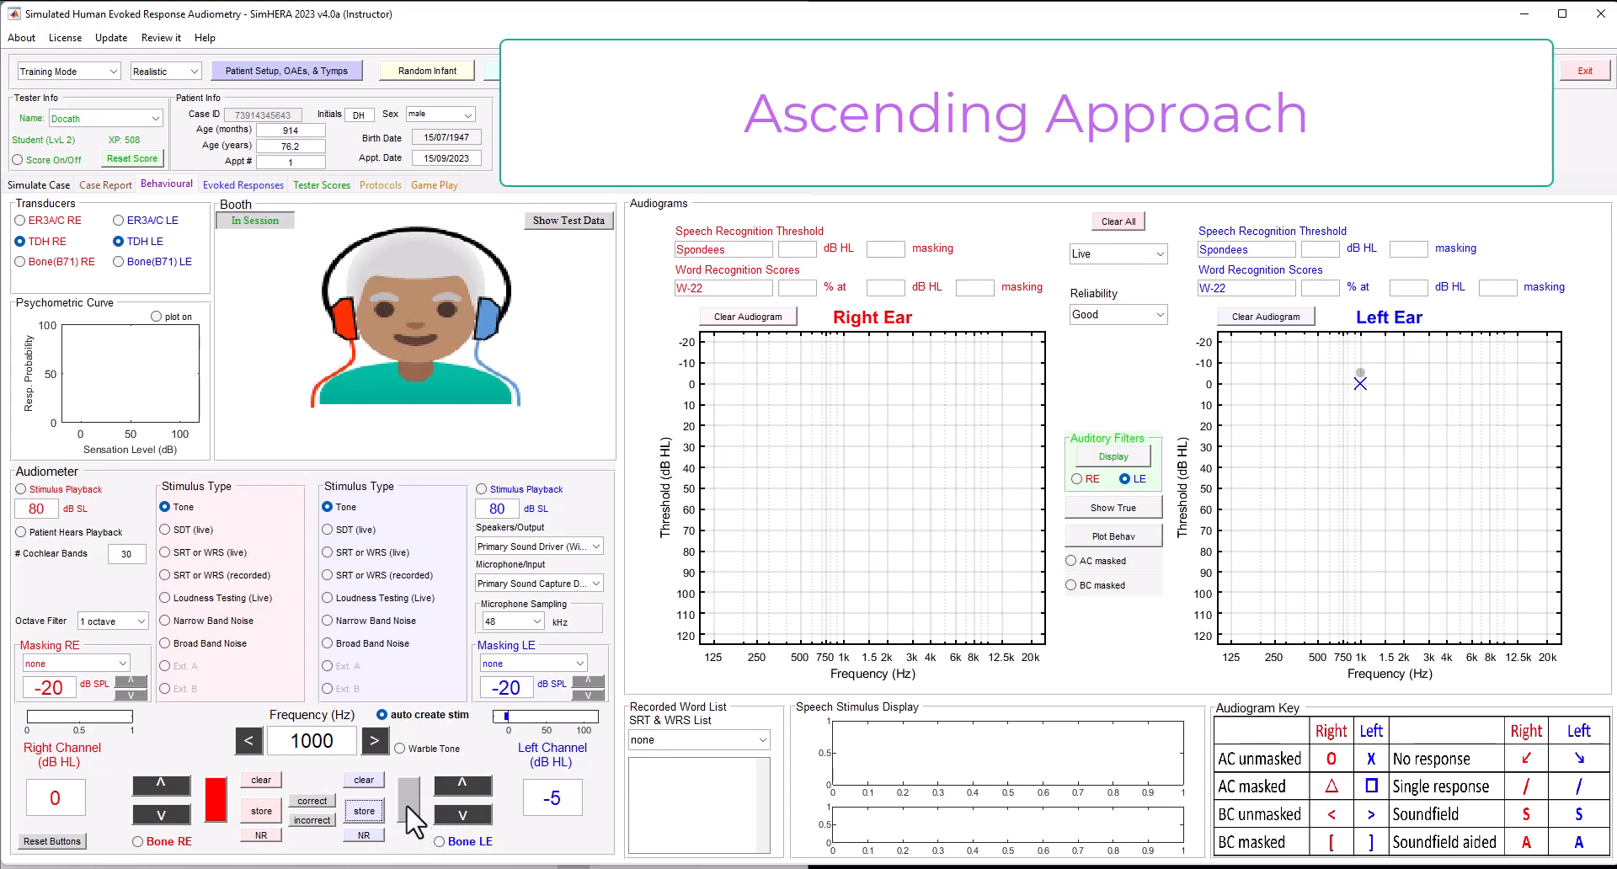
{"action": "left_click", "coordinate": [464, 787]}
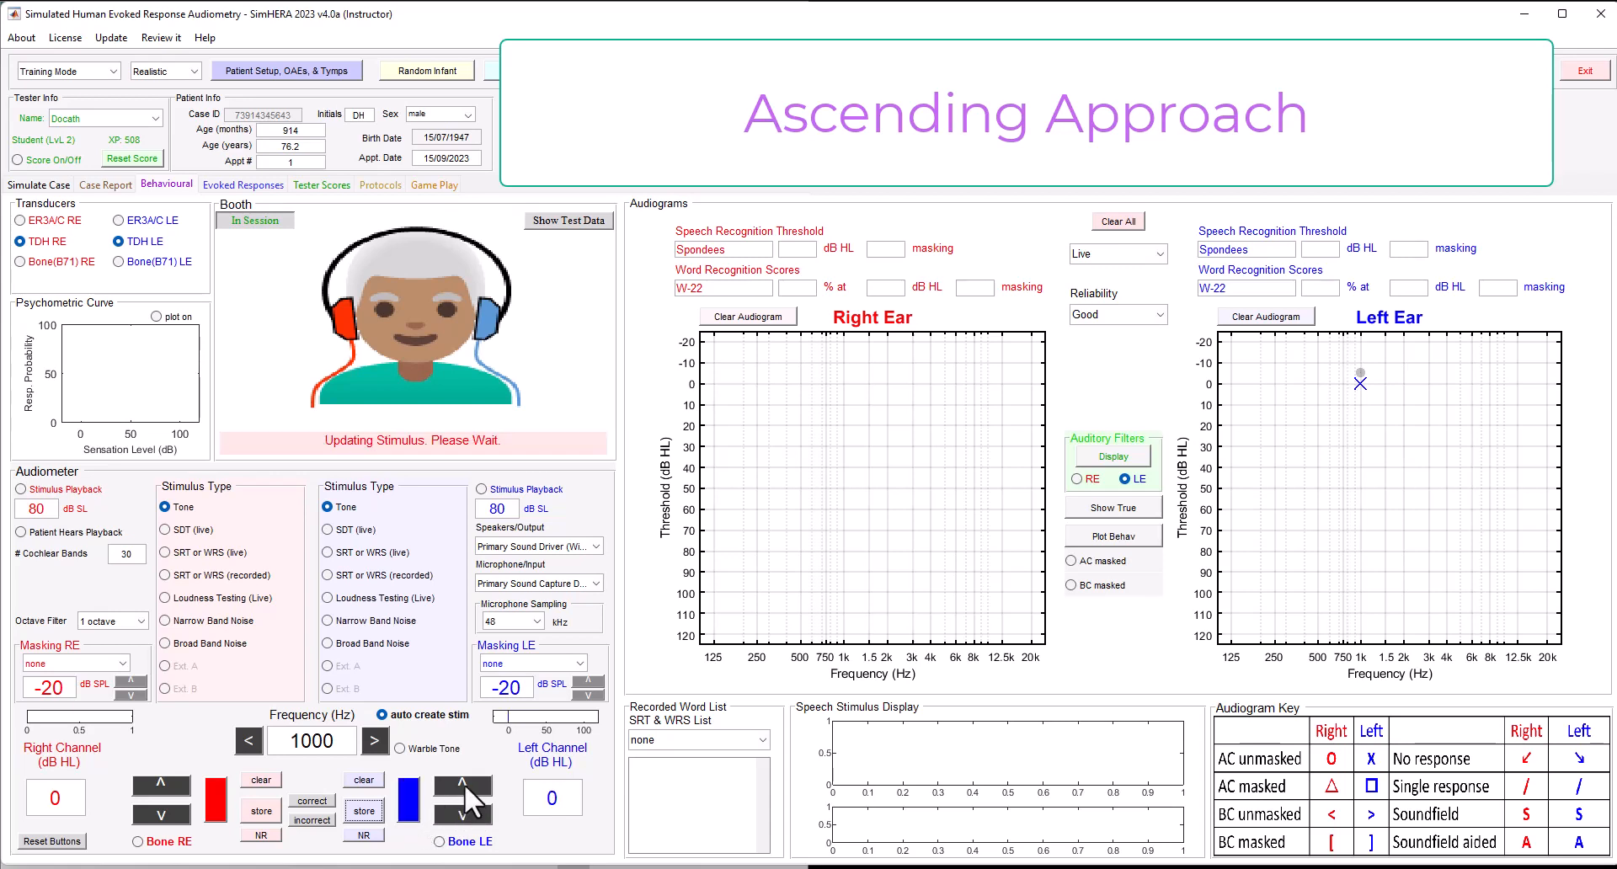
{"action": "left_click", "coordinate": [411, 802]}
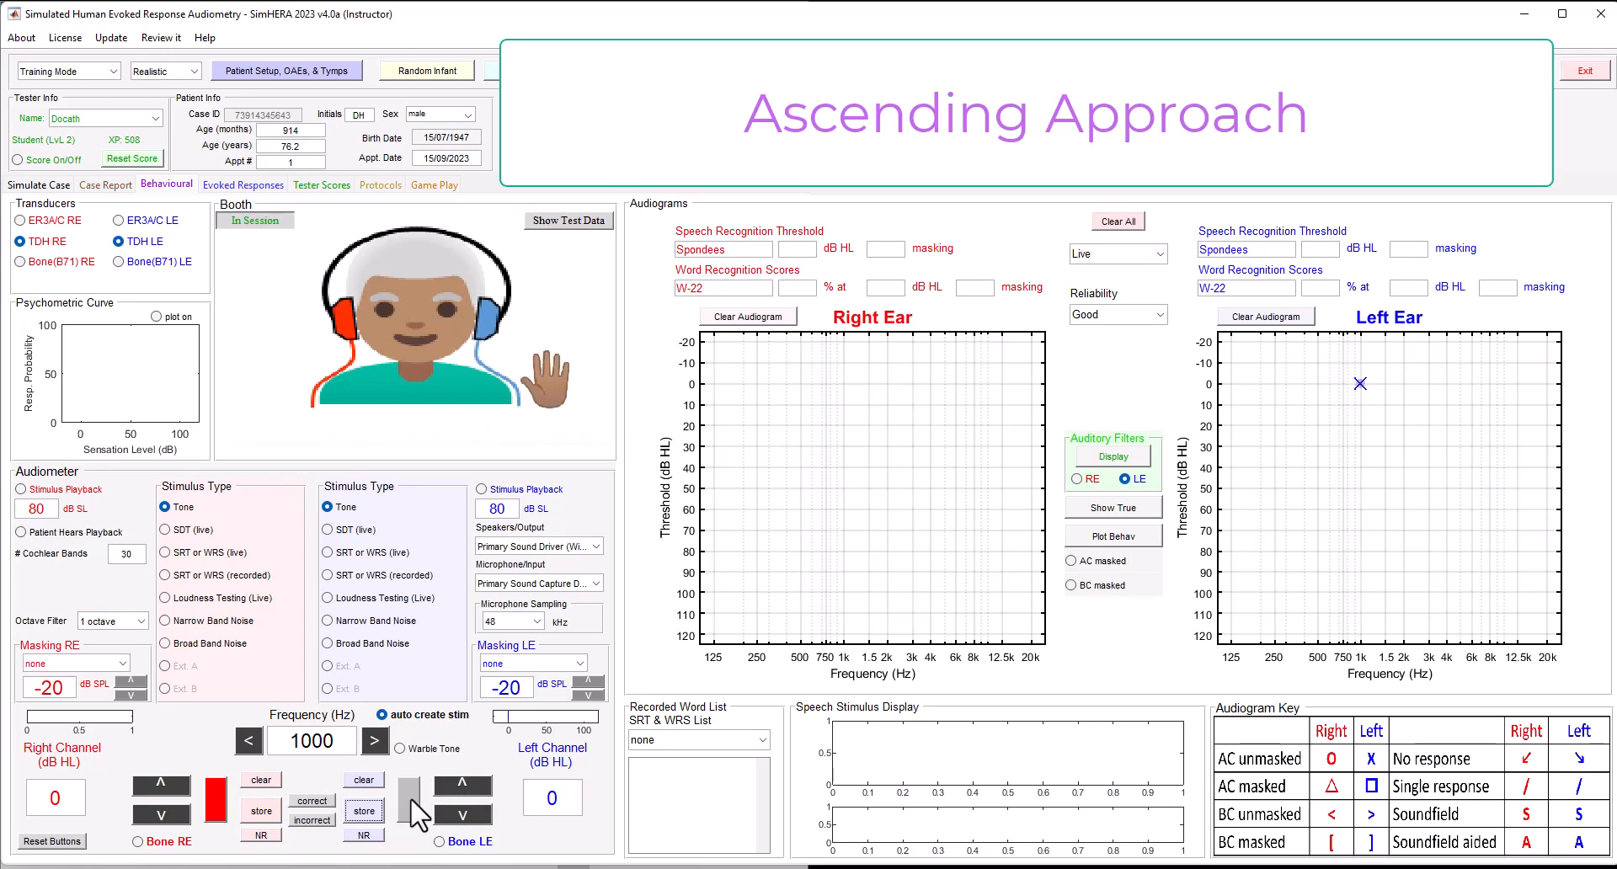
{"action": "left_click", "coordinate": [368, 808]}
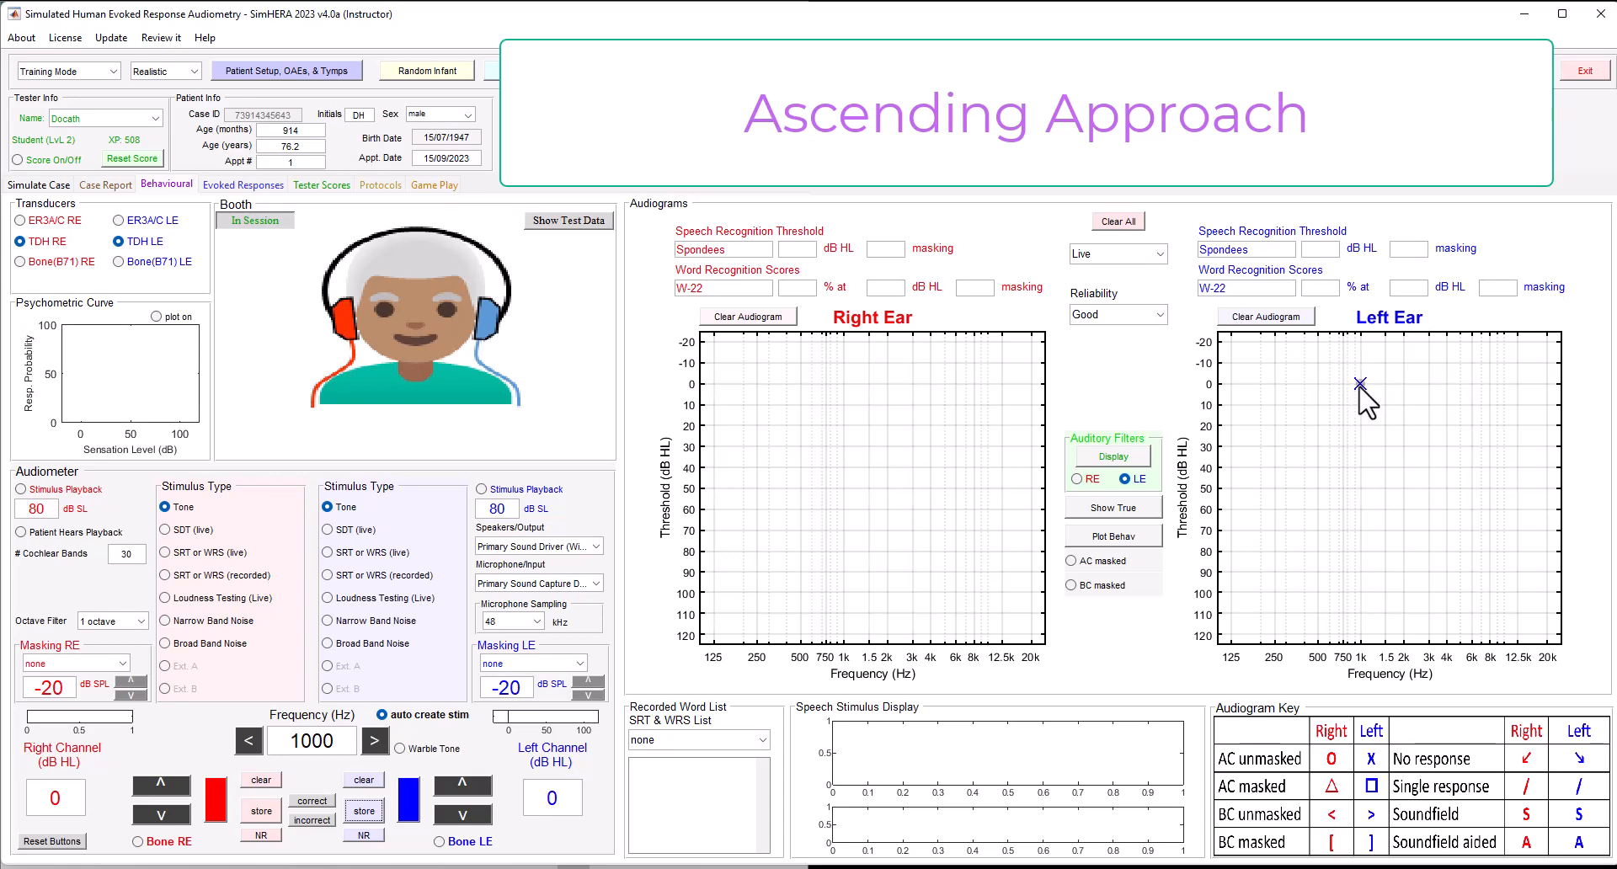
Set the test frequency to 2000 Hz and check it against the condition order in the behavioural protocol
{"action": "left_click", "coordinate": [375, 743]}
{"action": "left_click", "coordinate": [374, 743]}
{"action": "left_click", "coordinate": [375, 184]}
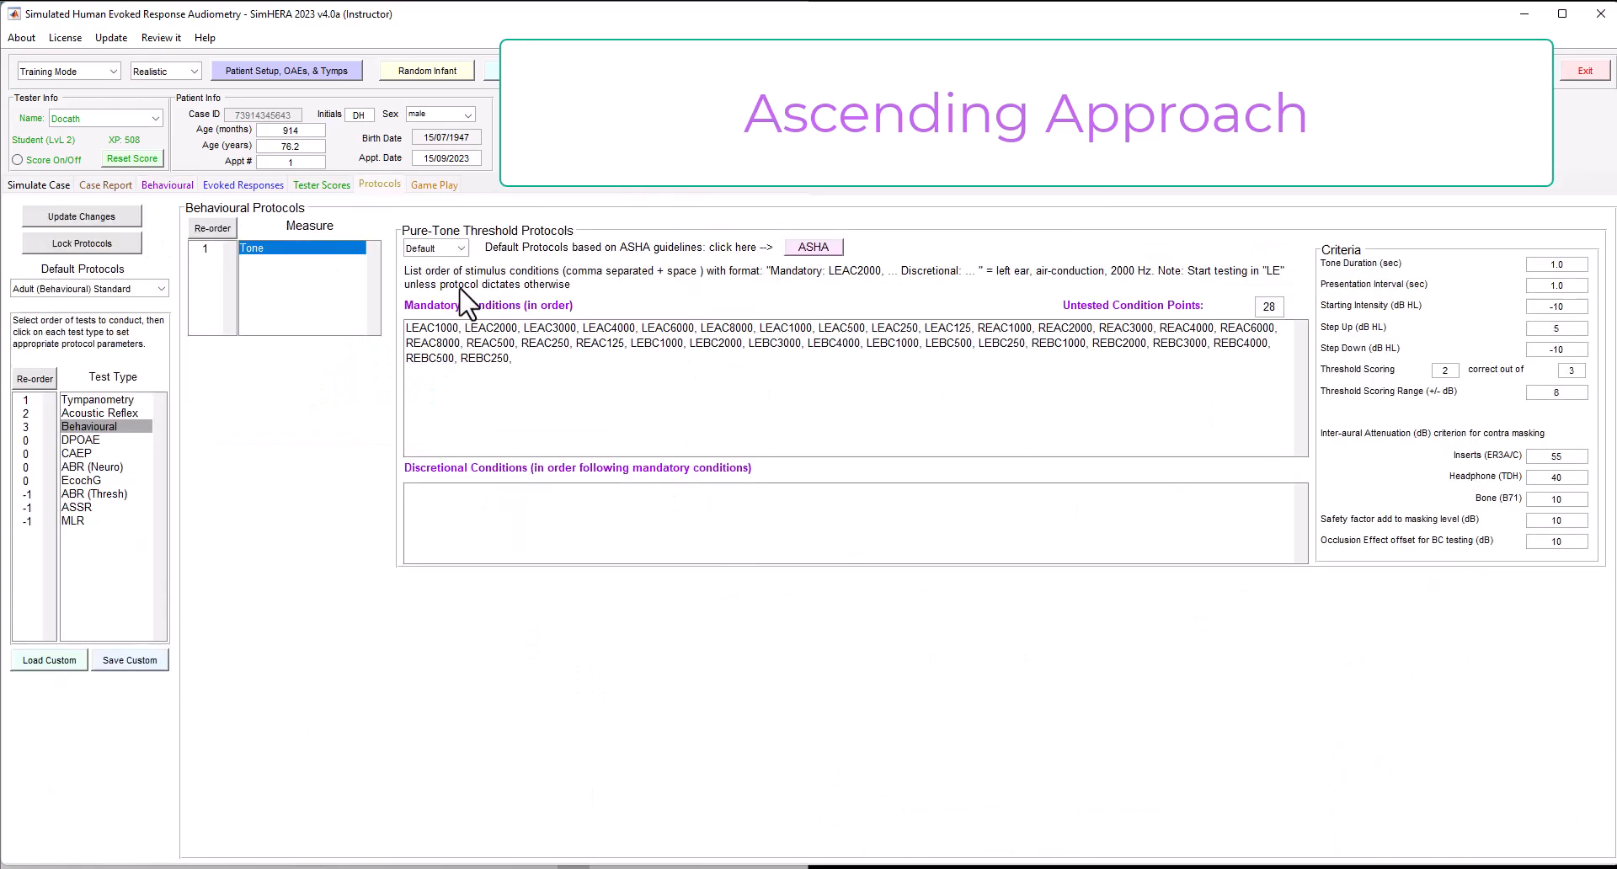
{"action": "left_click", "coordinate": [181, 185]}
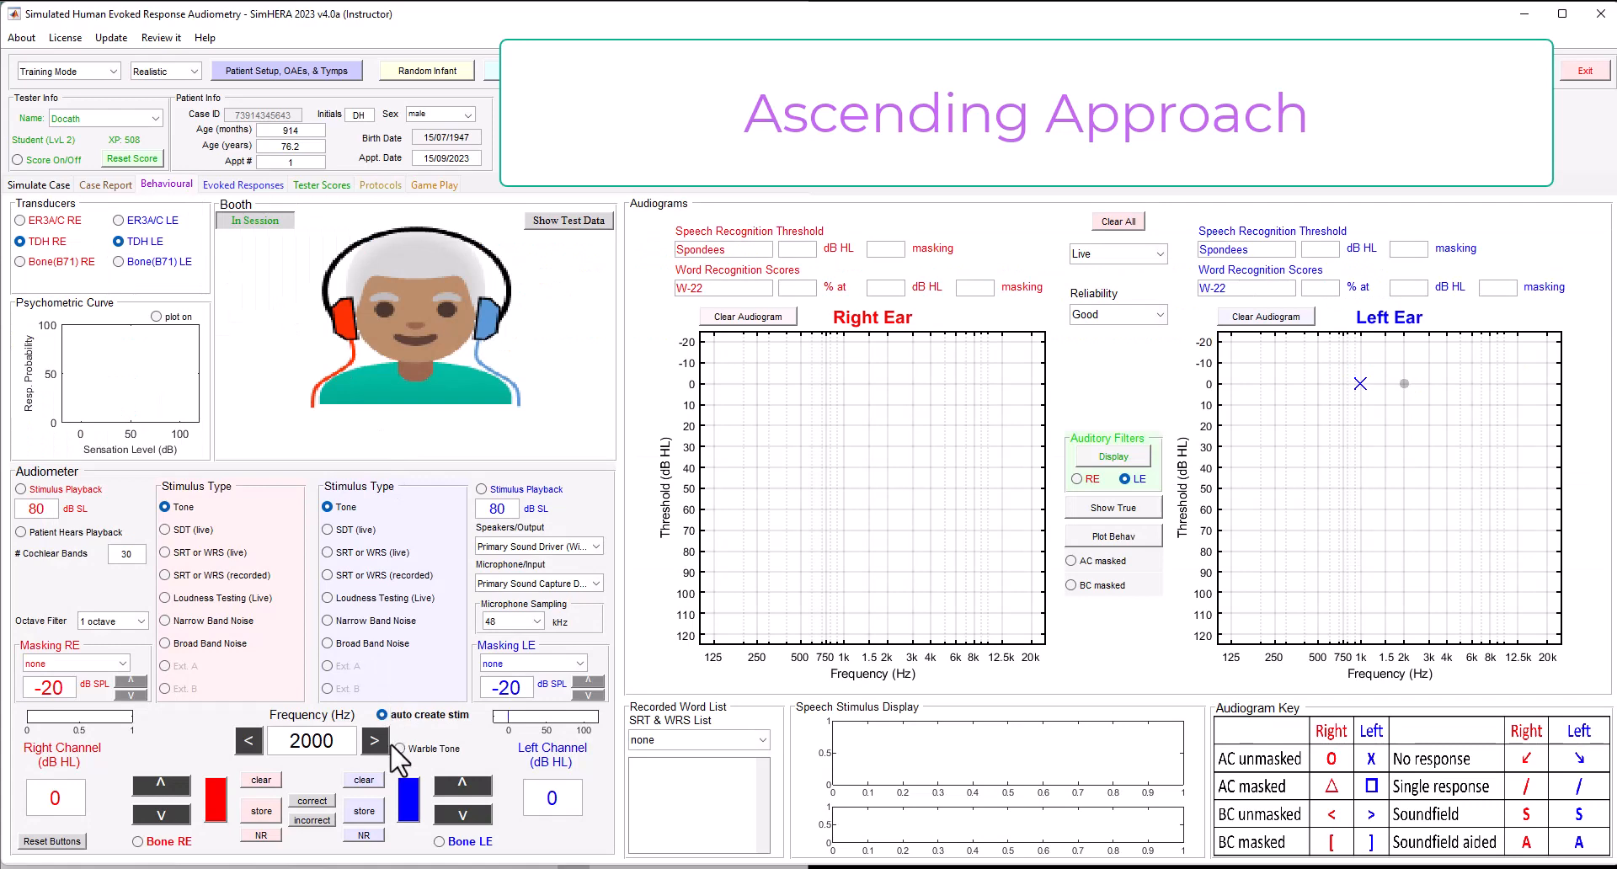
Turn on the psychometric curve plot and display the true thresholds on both audiograms
{"action": "left_click", "coordinate": [164, 314]}
{"action": "left_click", "coordinate": [1116, 508]}
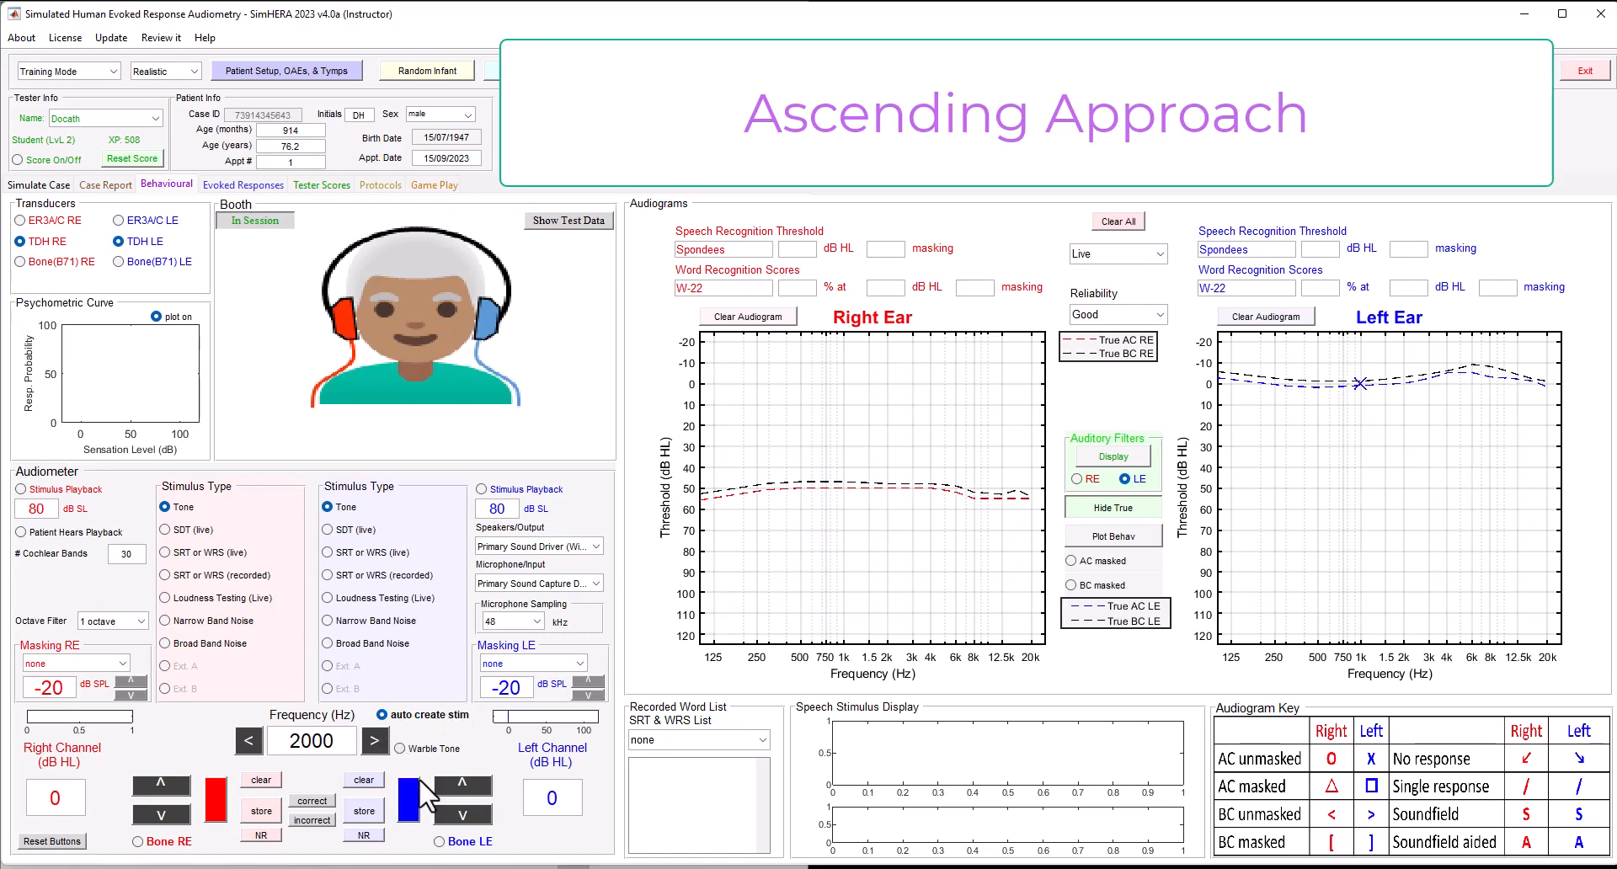
Lower the left channel to -15 dB HL and present the 2000 Hz tone to the left ear
{"action": "left_click", "coordinate": [464, 813]}
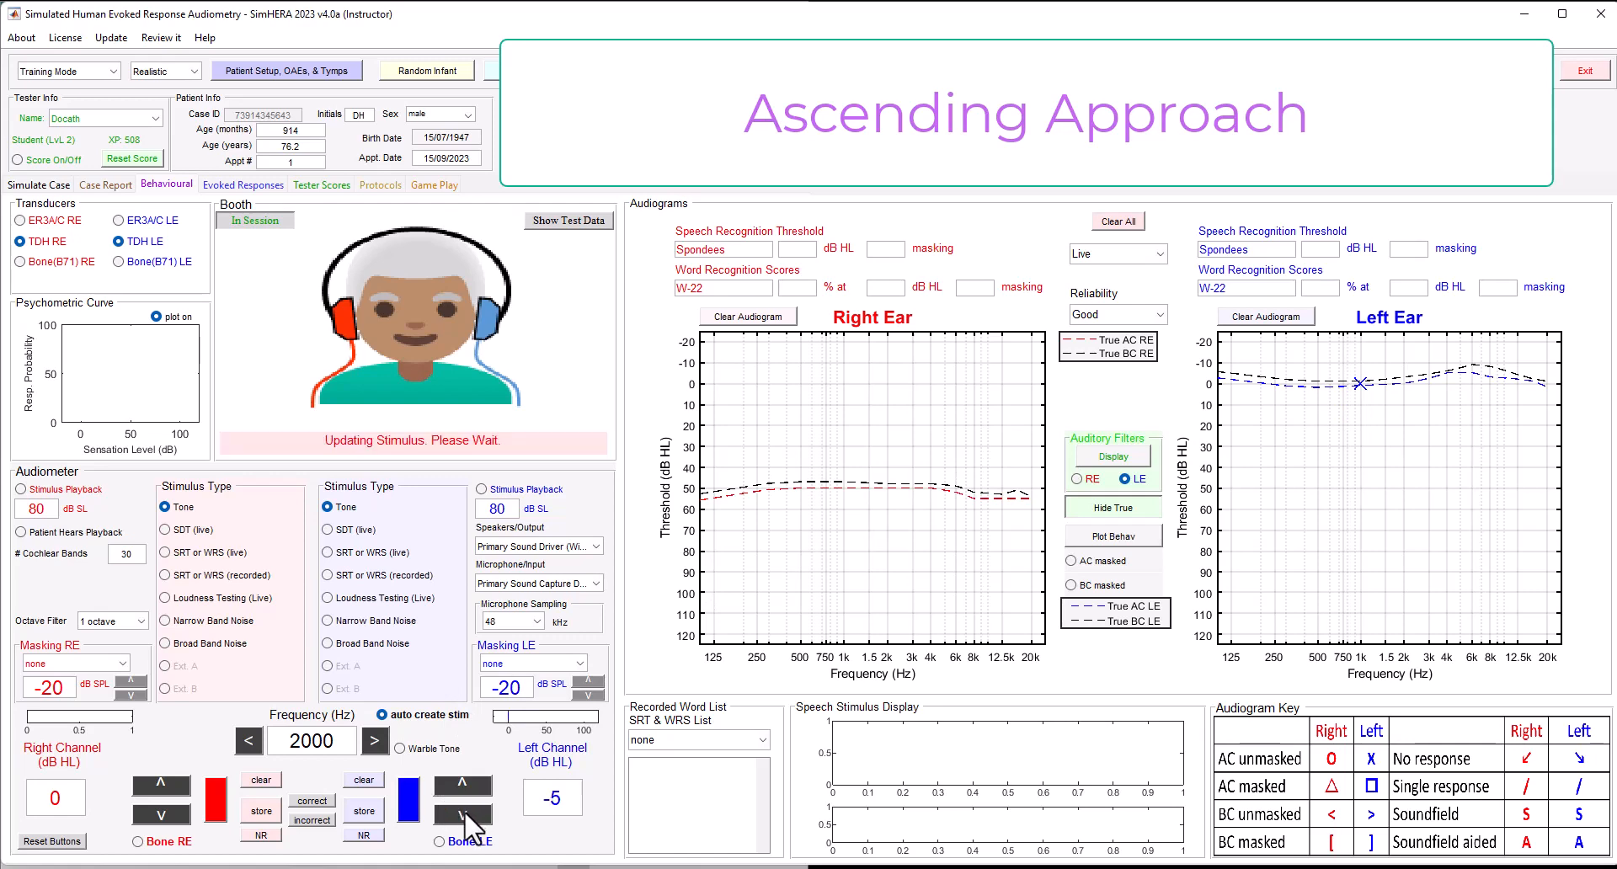
{"action": "left_click", "coordinate": [464, 813]}
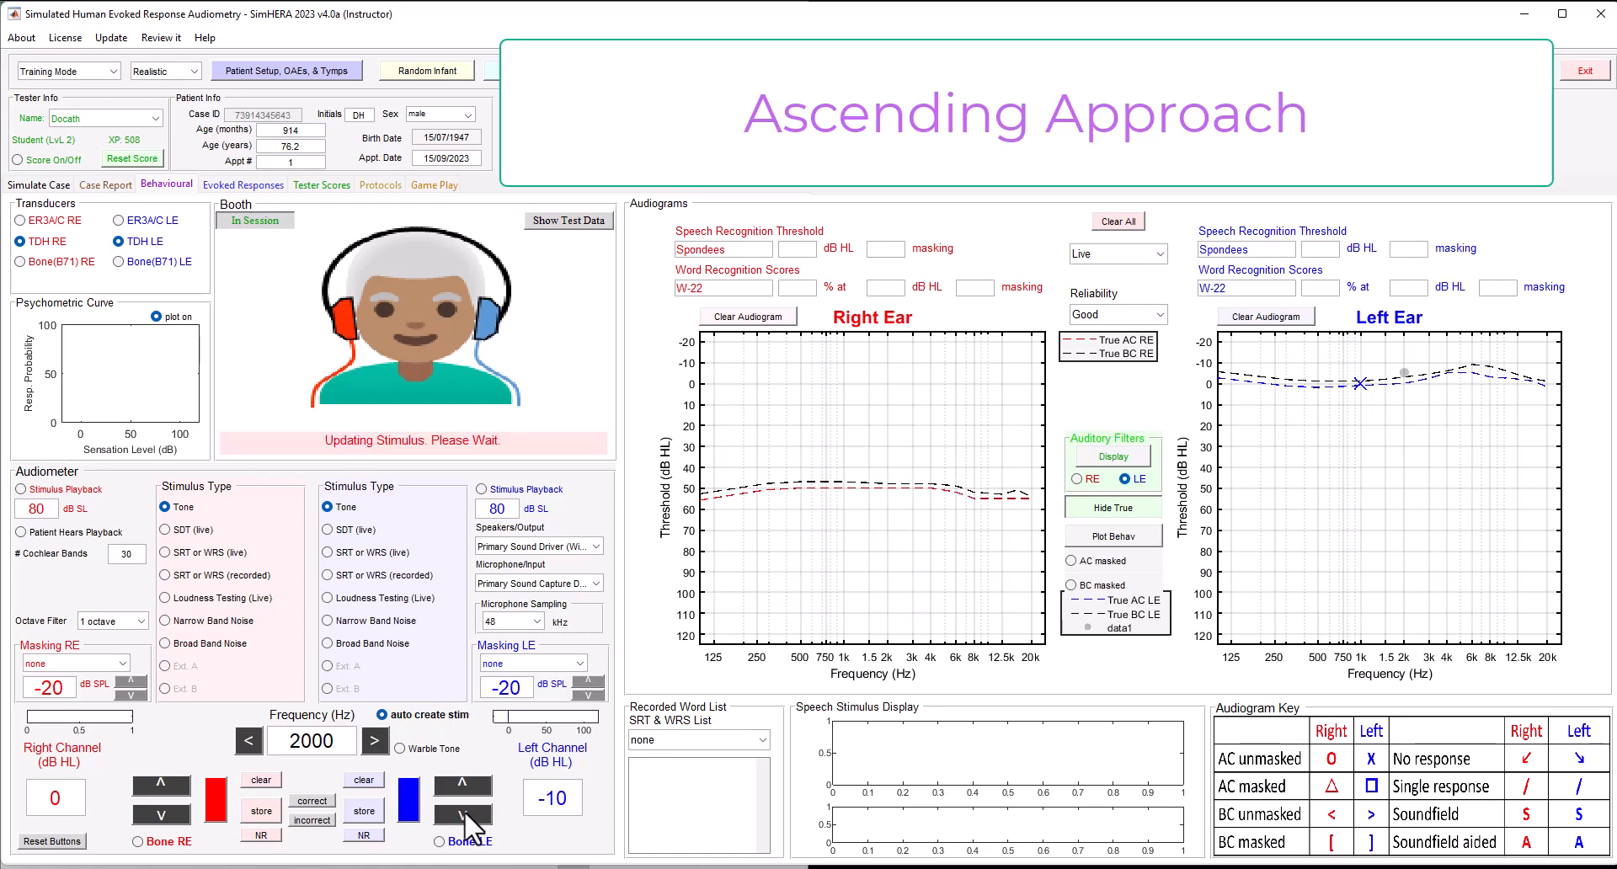
{"action": "left_click", "coordinate": [463, 813]}
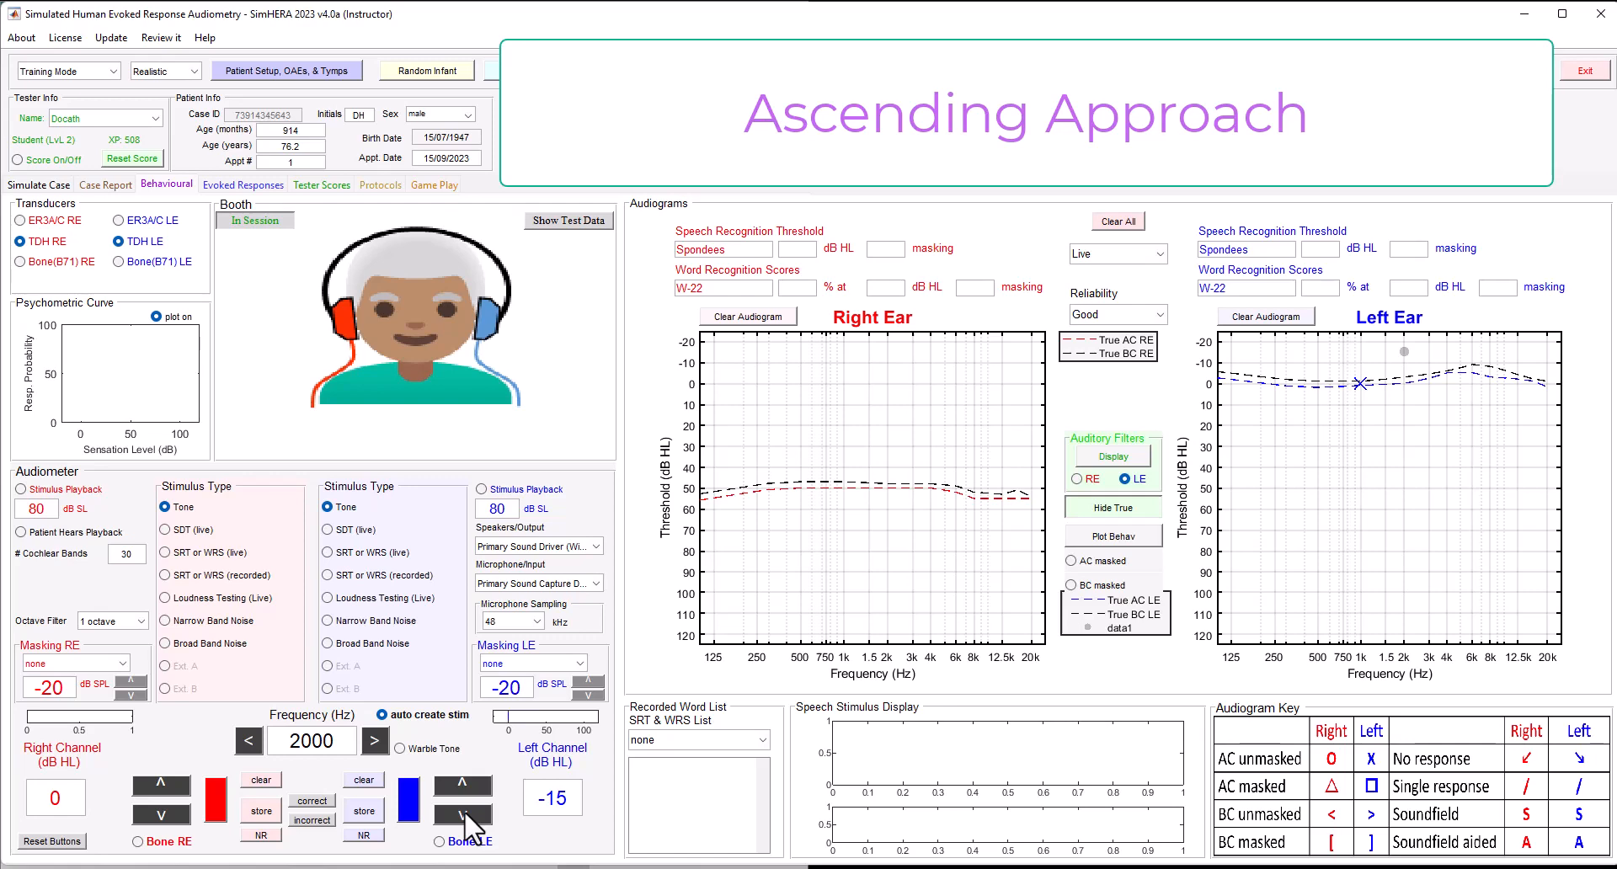
{"action": "left_click", "coordinate": [410, 793]}
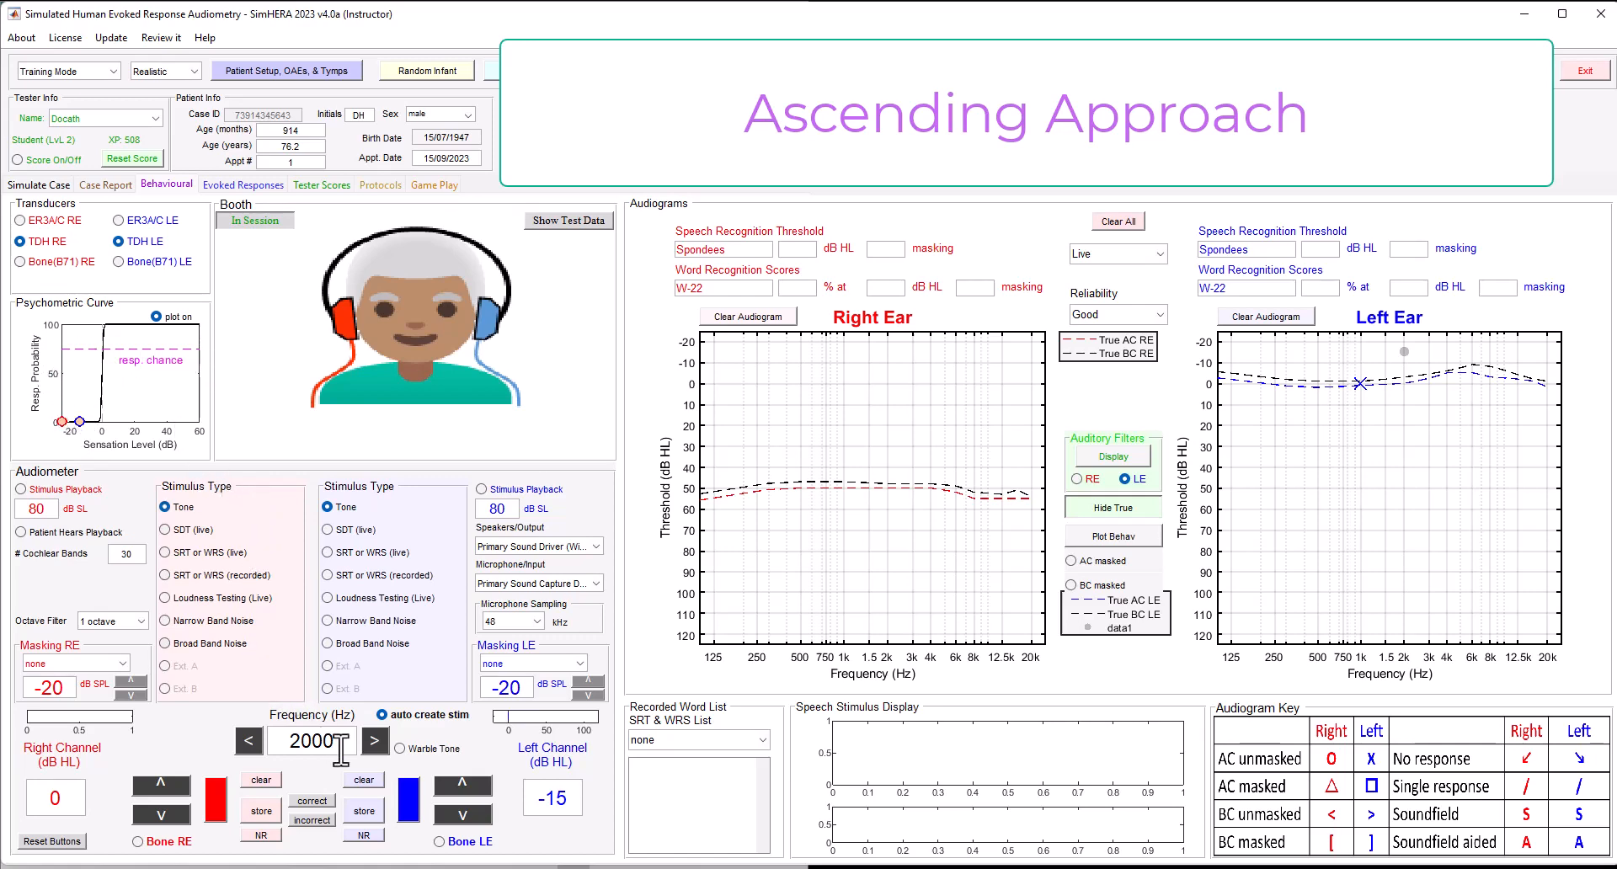
Raise the 2000 Hz tone in the left ear to -5 and 0 dB HL, presenting it at each level, and store 0 dB HL
{"action": "left_click", "coordinate": [447, 788]}
{"action": "left_click", "coordinate": [466, 788]}
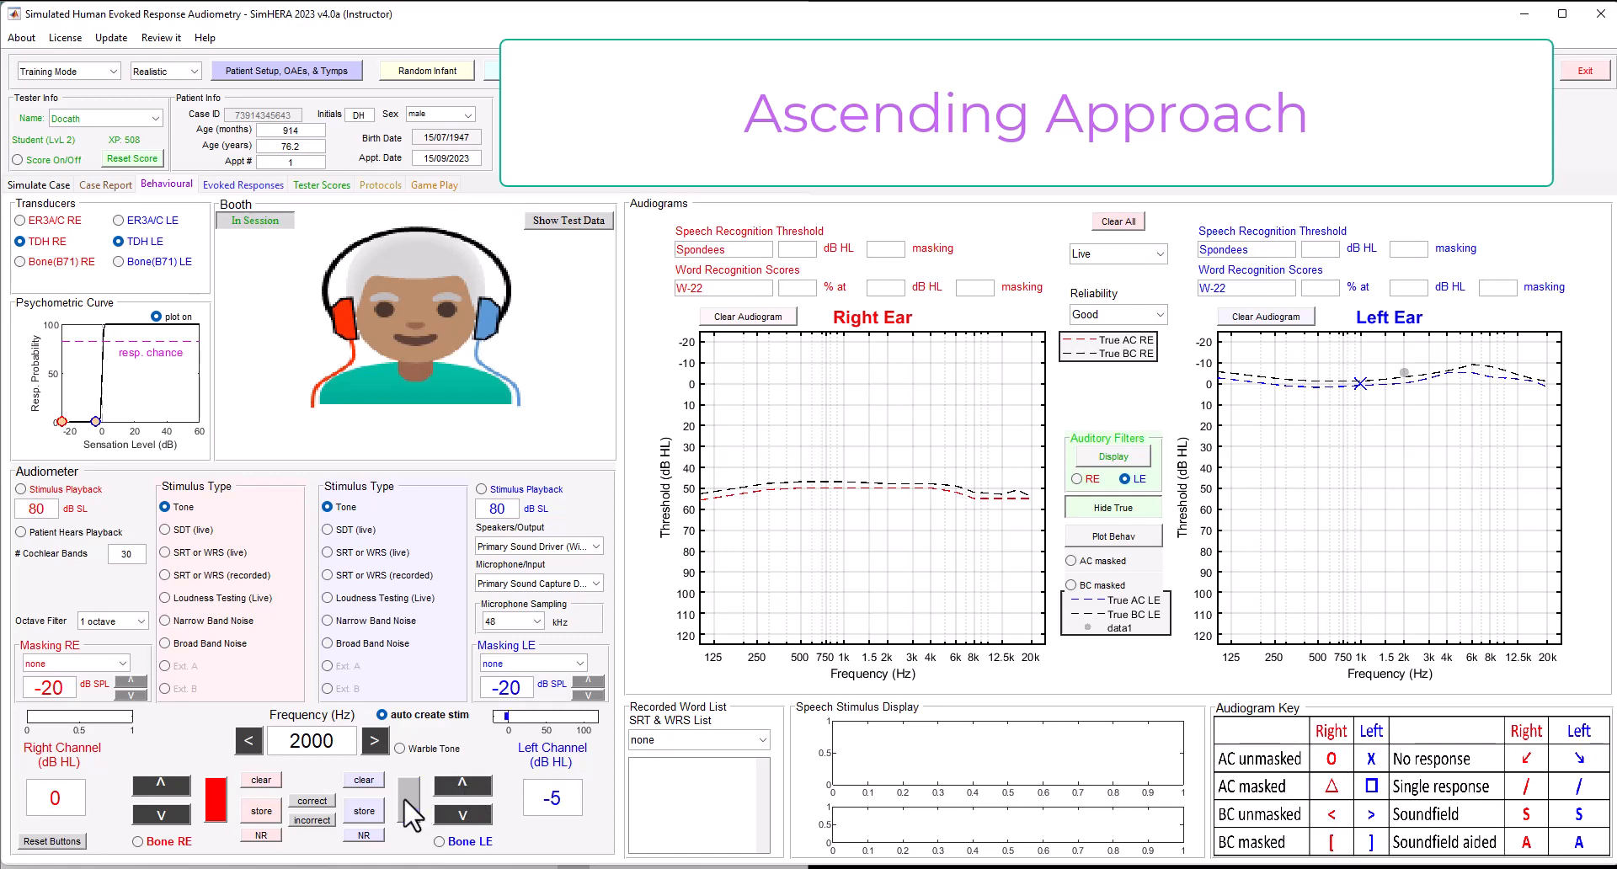
{"action": "left_click", "coordinate": [407, 803]}
{"action": "left_click", "coordinate": [459, 783]}
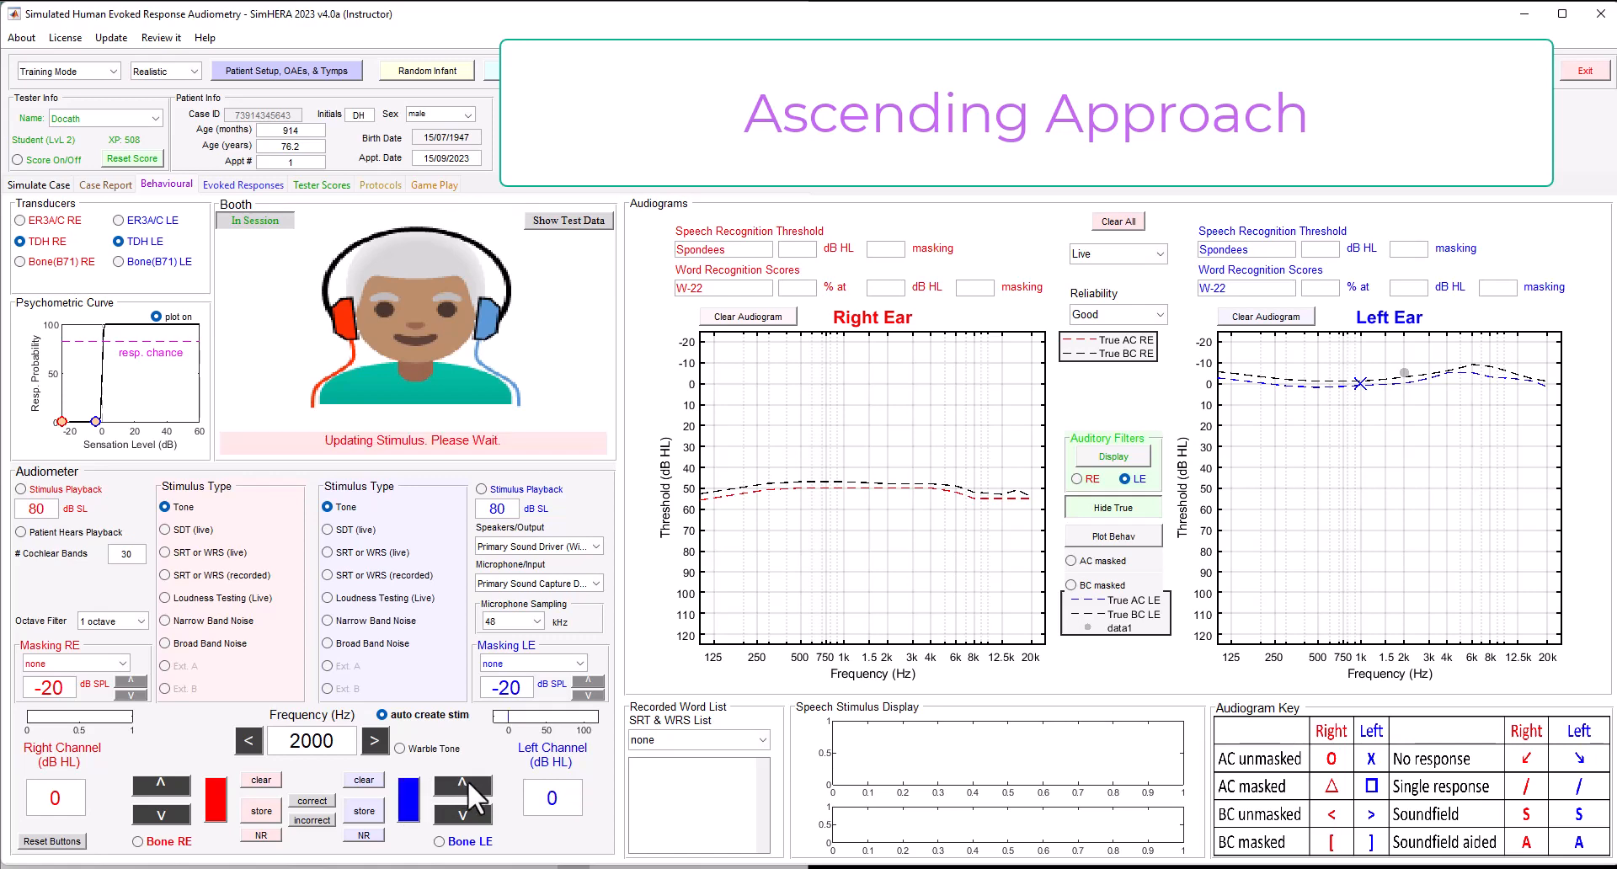
{"action": "left_click", "coordinate": [411, 800]}
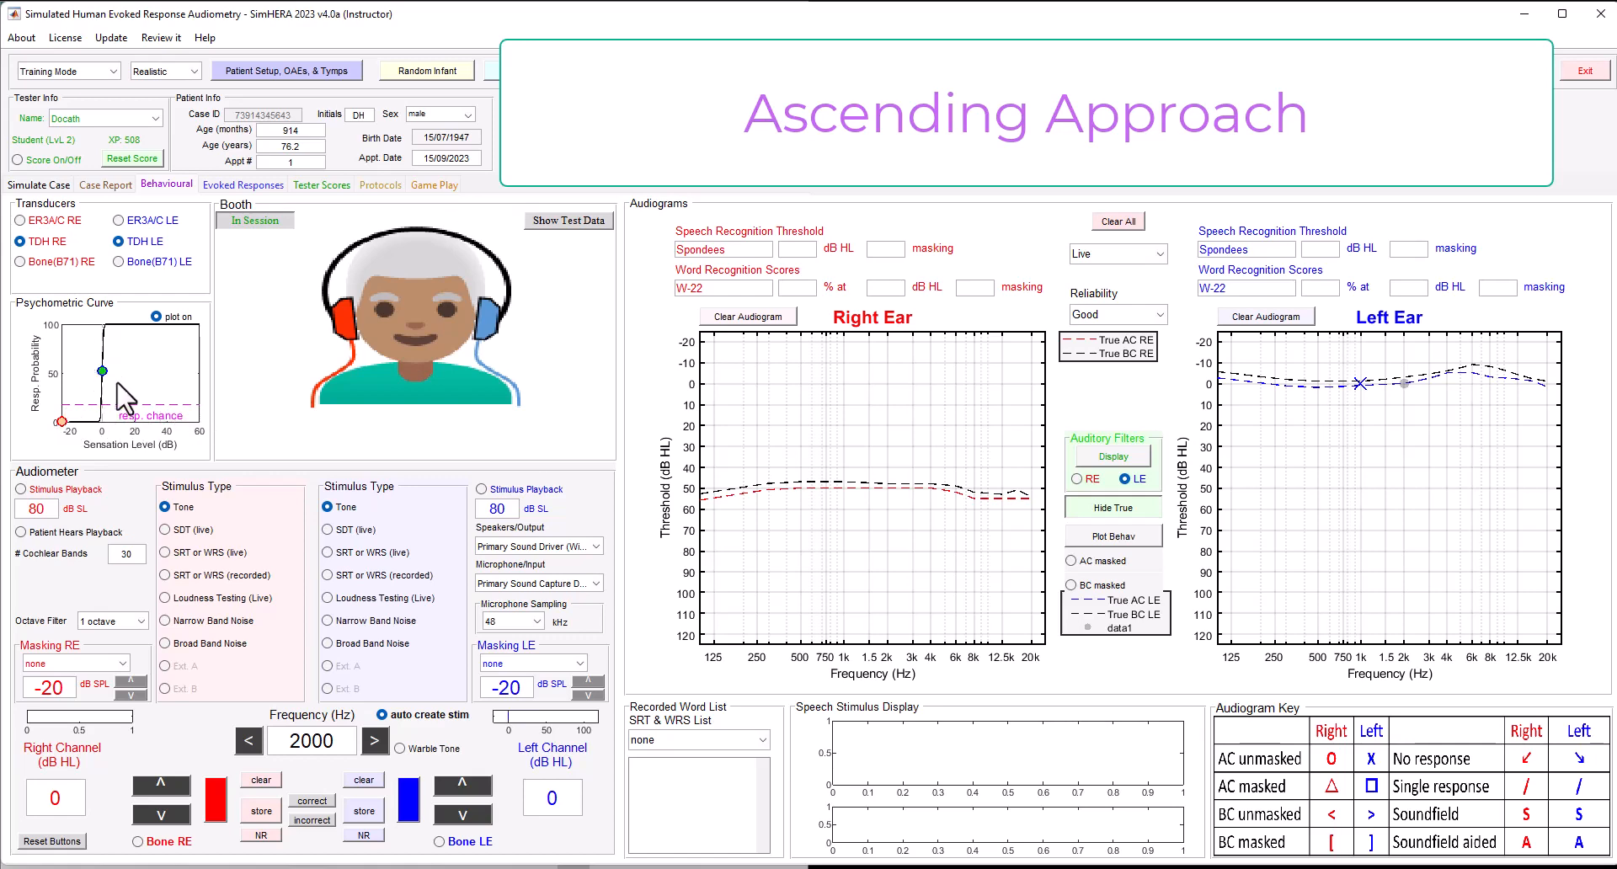
{"action": "left_click", "coordinate": [364, 810]}
Retest the left ear at 2000 Hz from -10 up to 0 dB HL in 5 dB steps and store 0 dB HL as the threshold
{"action": "left_click", "coordinate": [469, 821]}
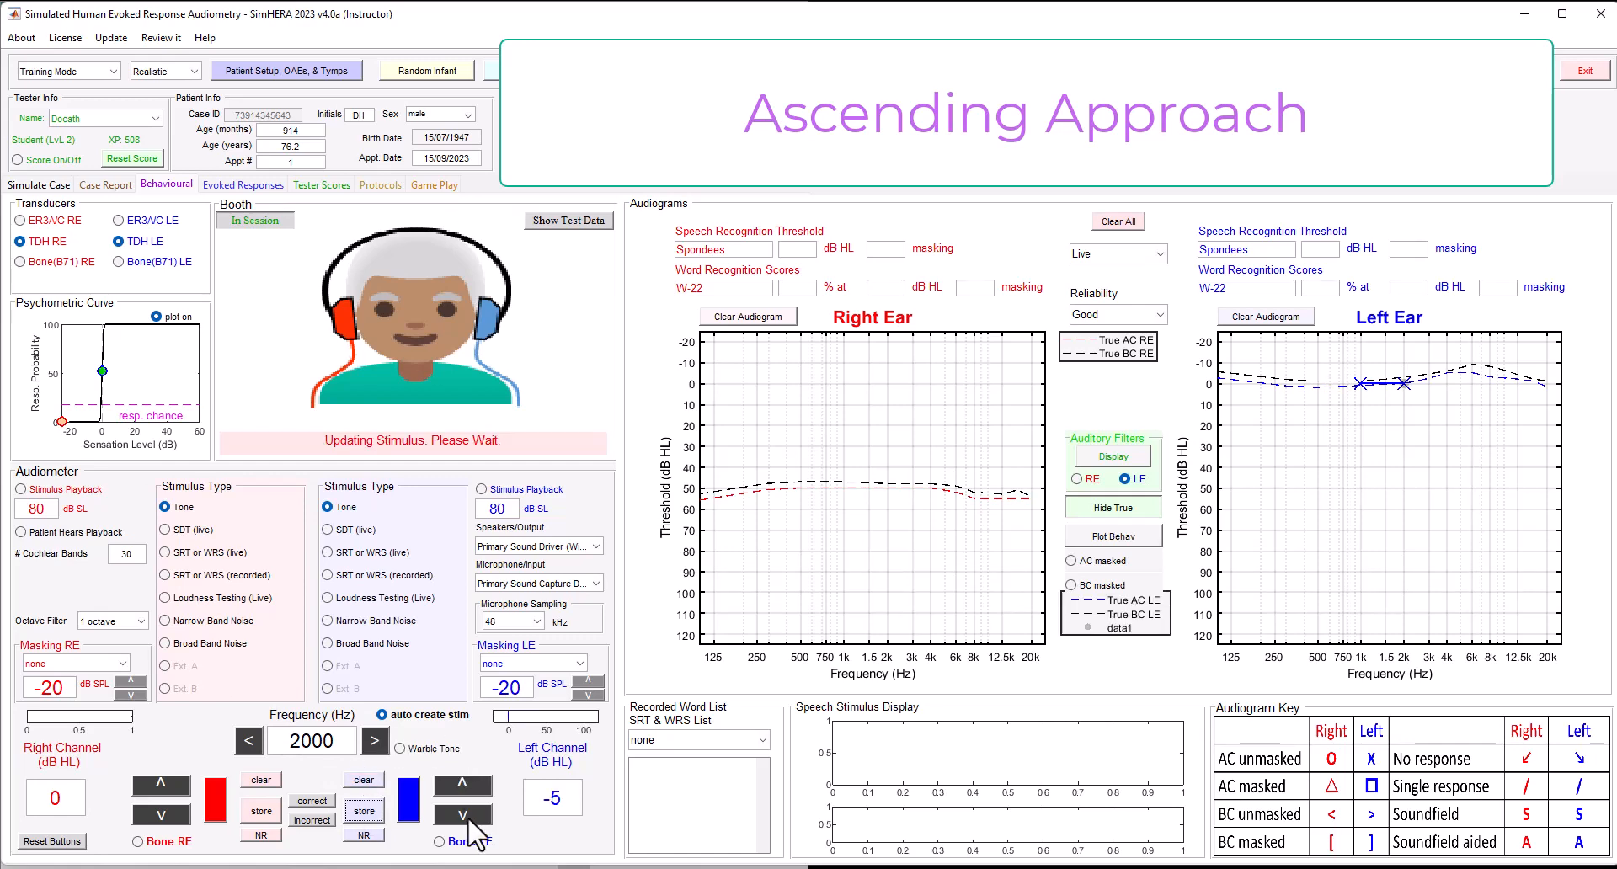
{"action": "left_click", "coordinate": [468, 821]}
{"action": "left_click", "coordinate": [414, 800]}
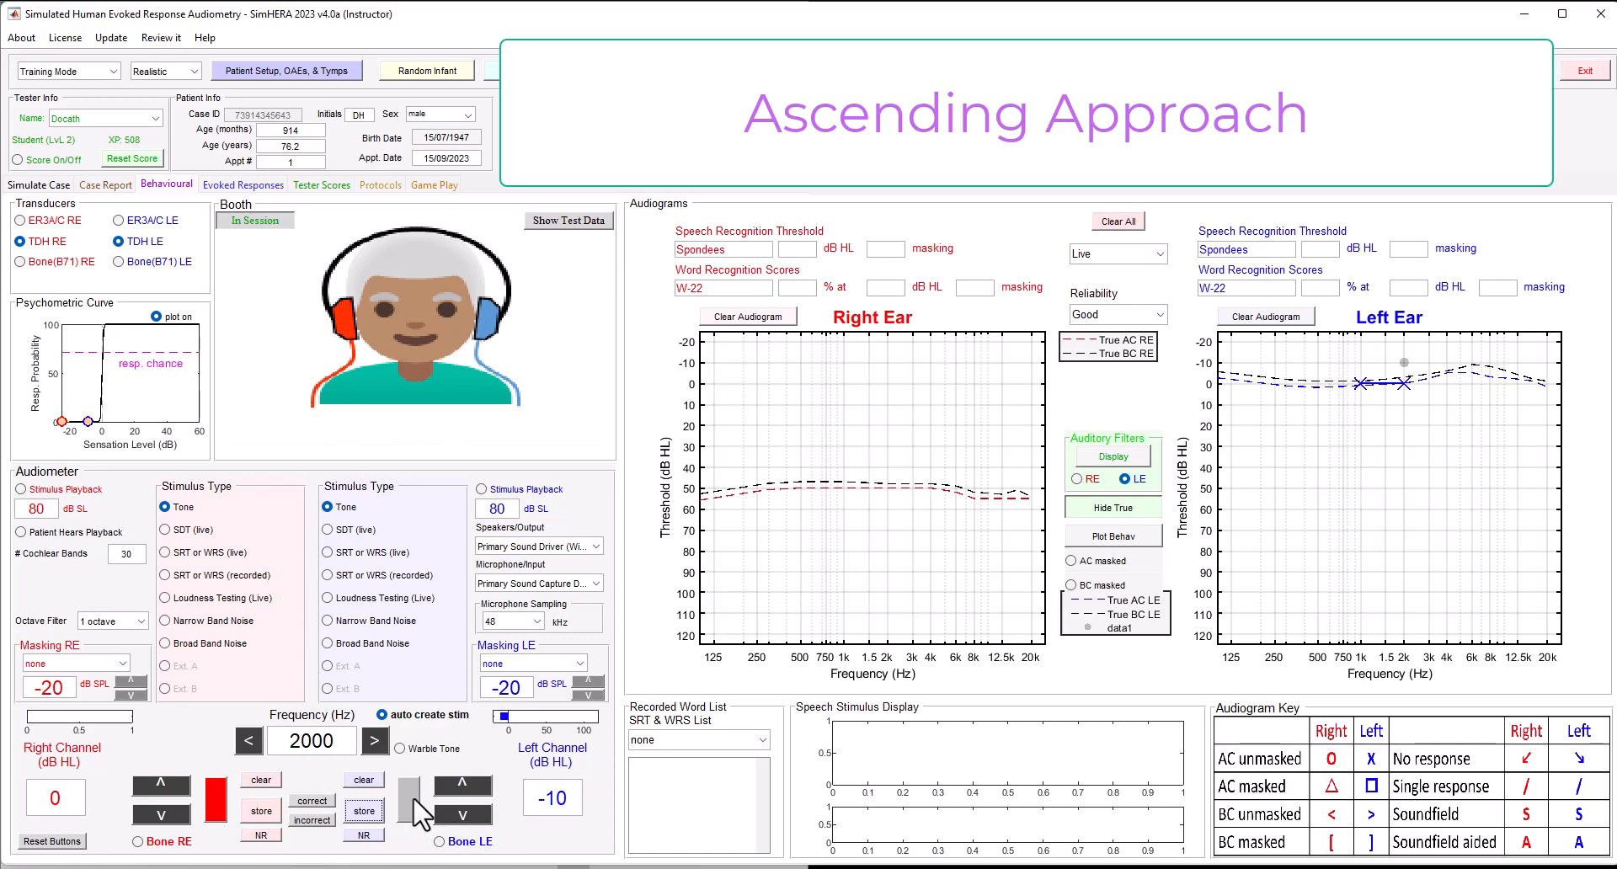
{"action": "left_click", "coordinate": [463, 785]}
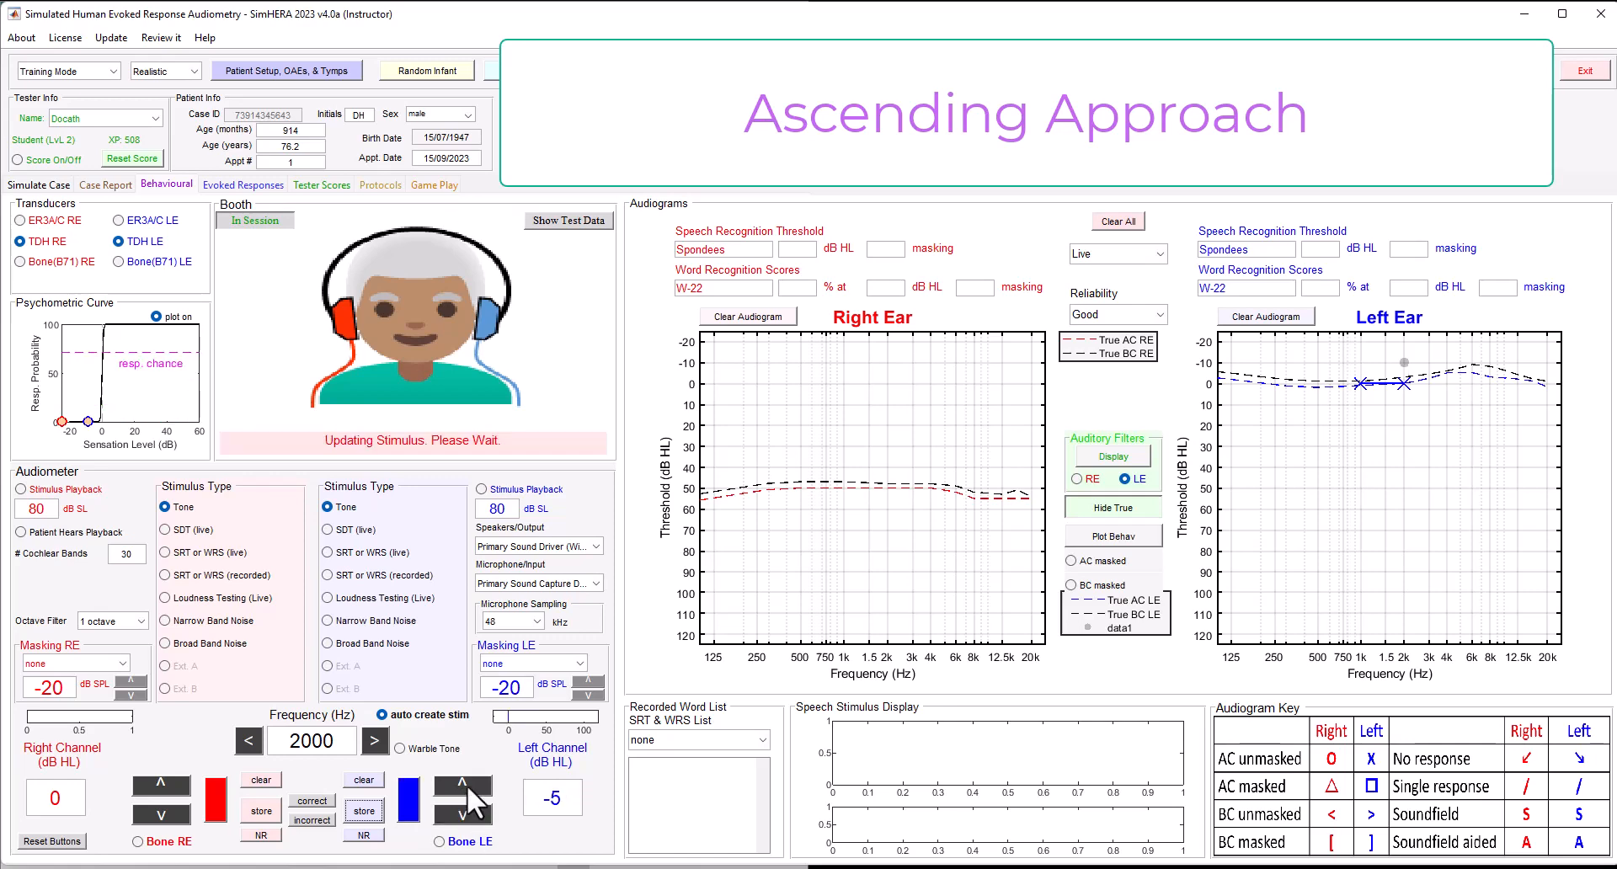
{"action": "left_click", "coordinate": [411, 793]}
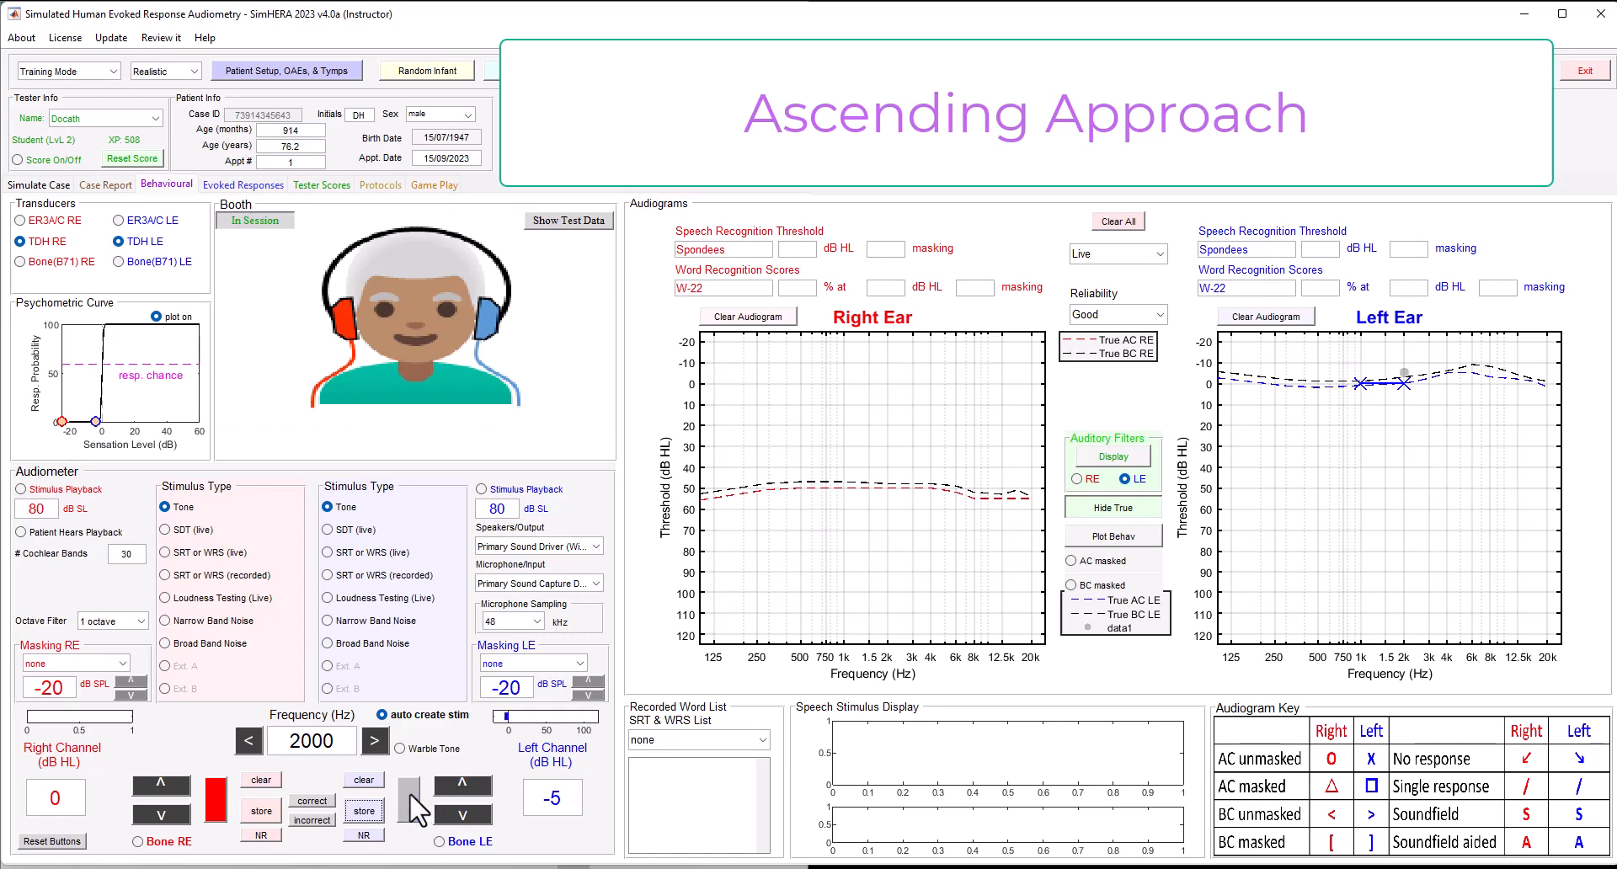
{"action": "left_click", "coordinate": [465, 789]}
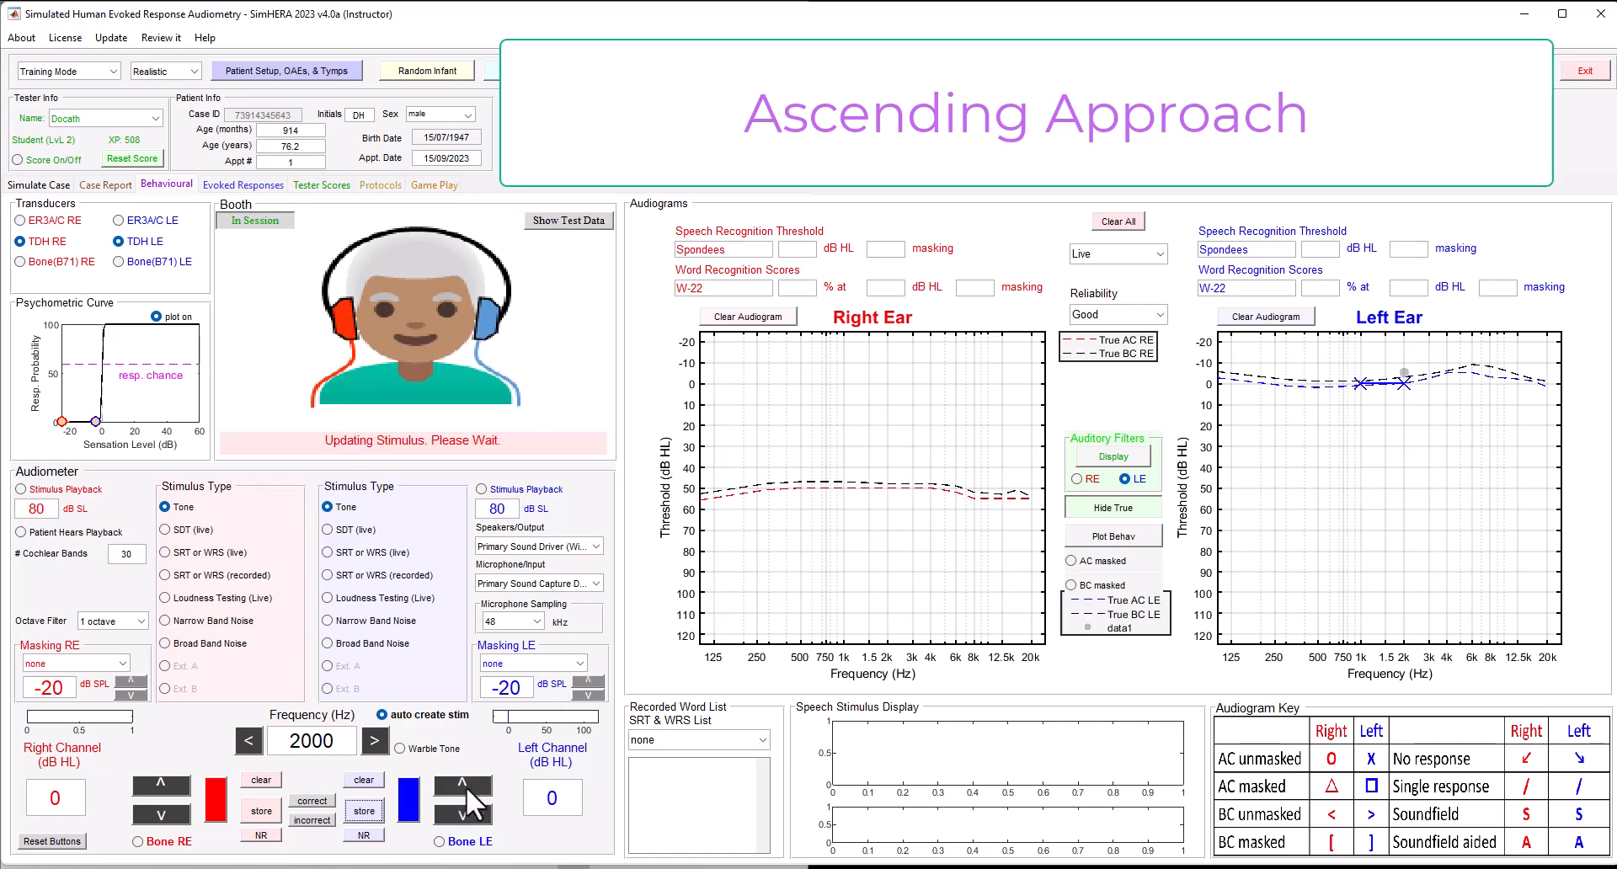
{"action": "left_click", "coordinate": [411, 792]}
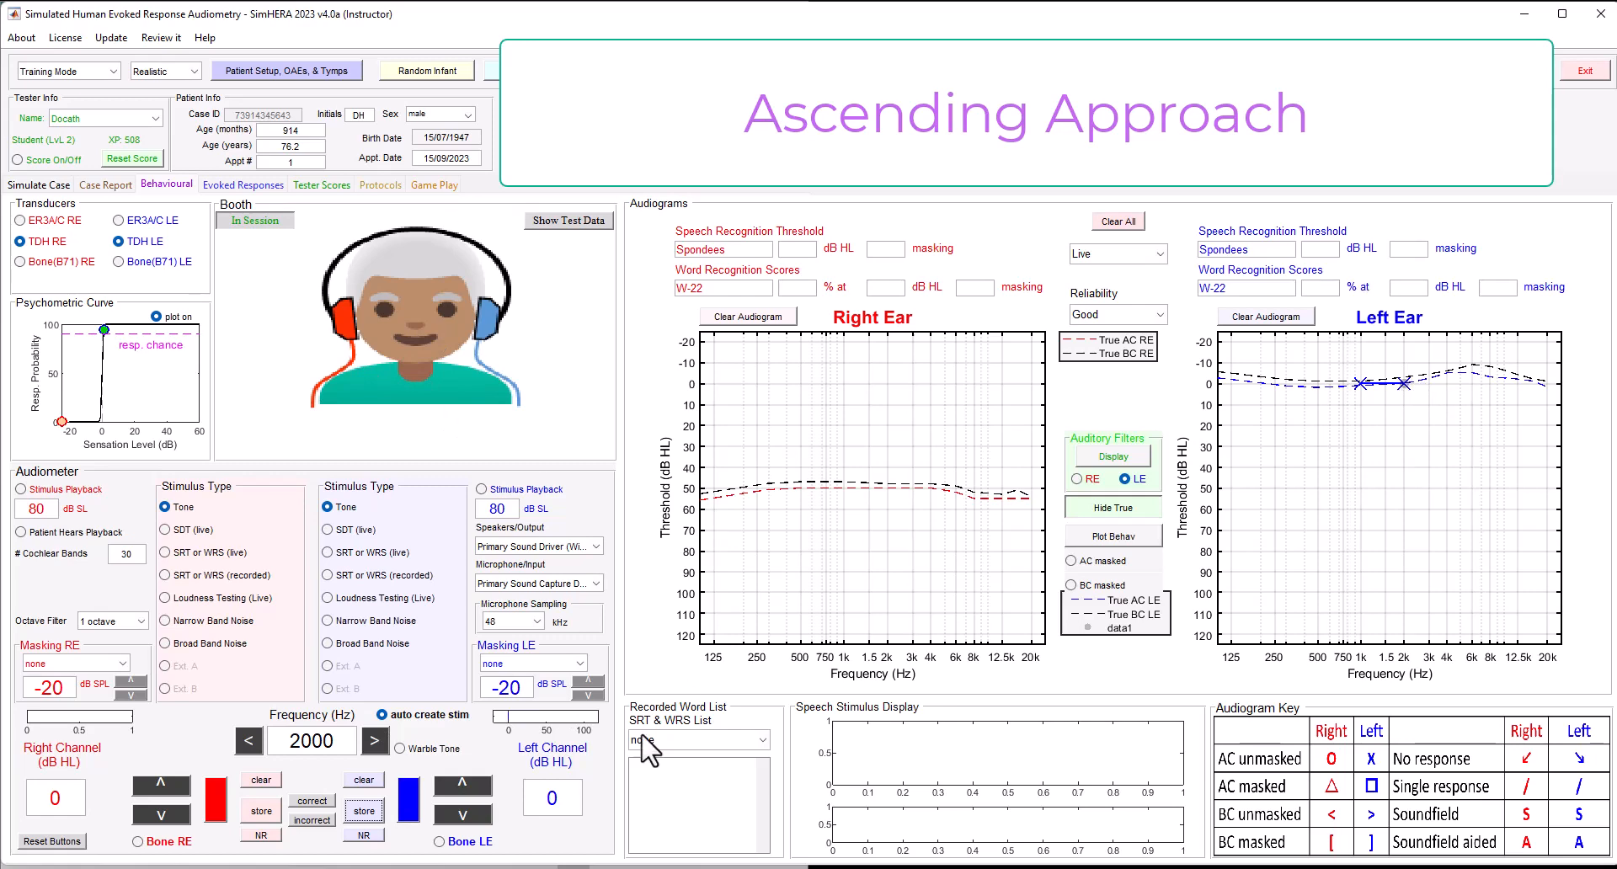
{"action": "left_click", "coordinate": [371, 811]}
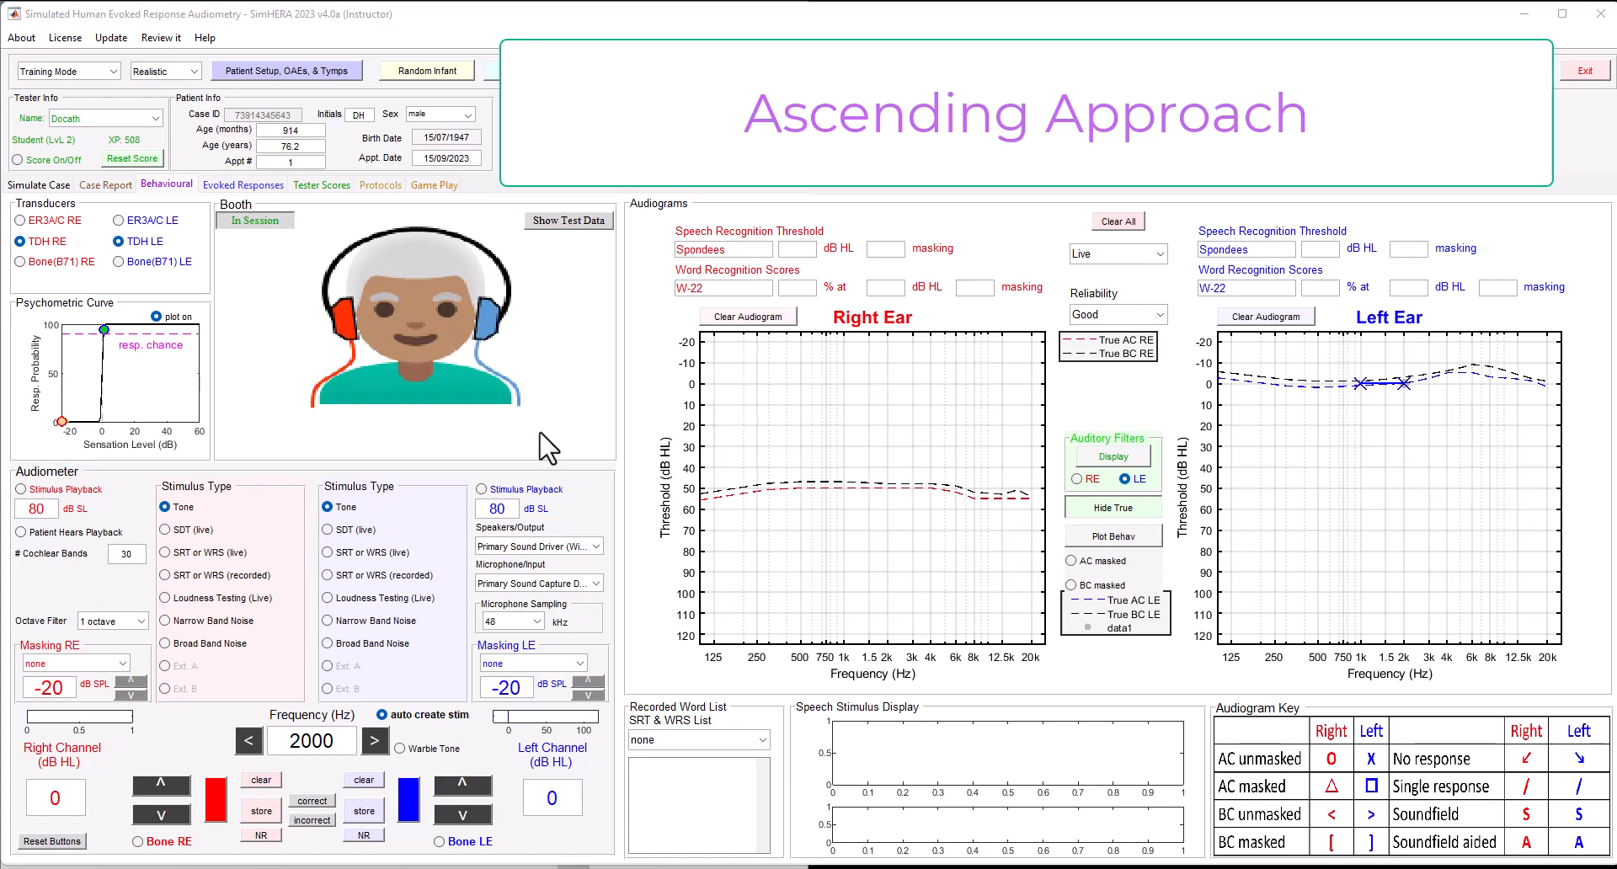
Set the starting intensity in the behavioural tone protocol to 20 dB HL and return to the behavioural test
{"action": "left_click", "coordinate": [380, 184]}
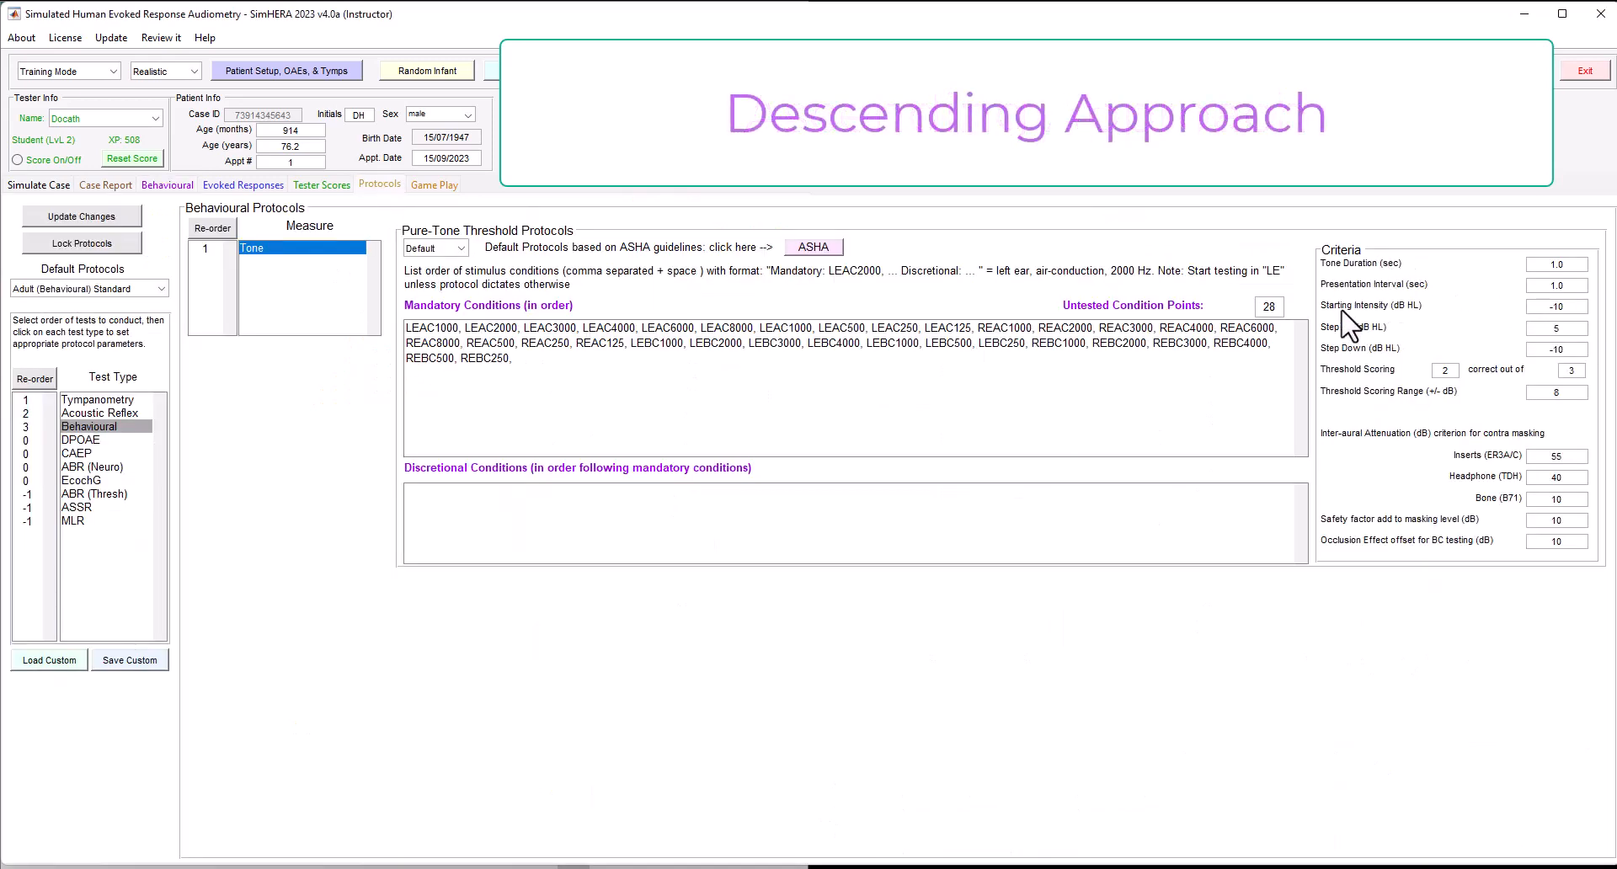
{"action": "left_click_drag", "start_coordinate": [1550, 306], "coordinate": [1575, 308]}
{"action": "type", "text": "20"}
{"action": "left_click", "coordinate": [169, 184]}
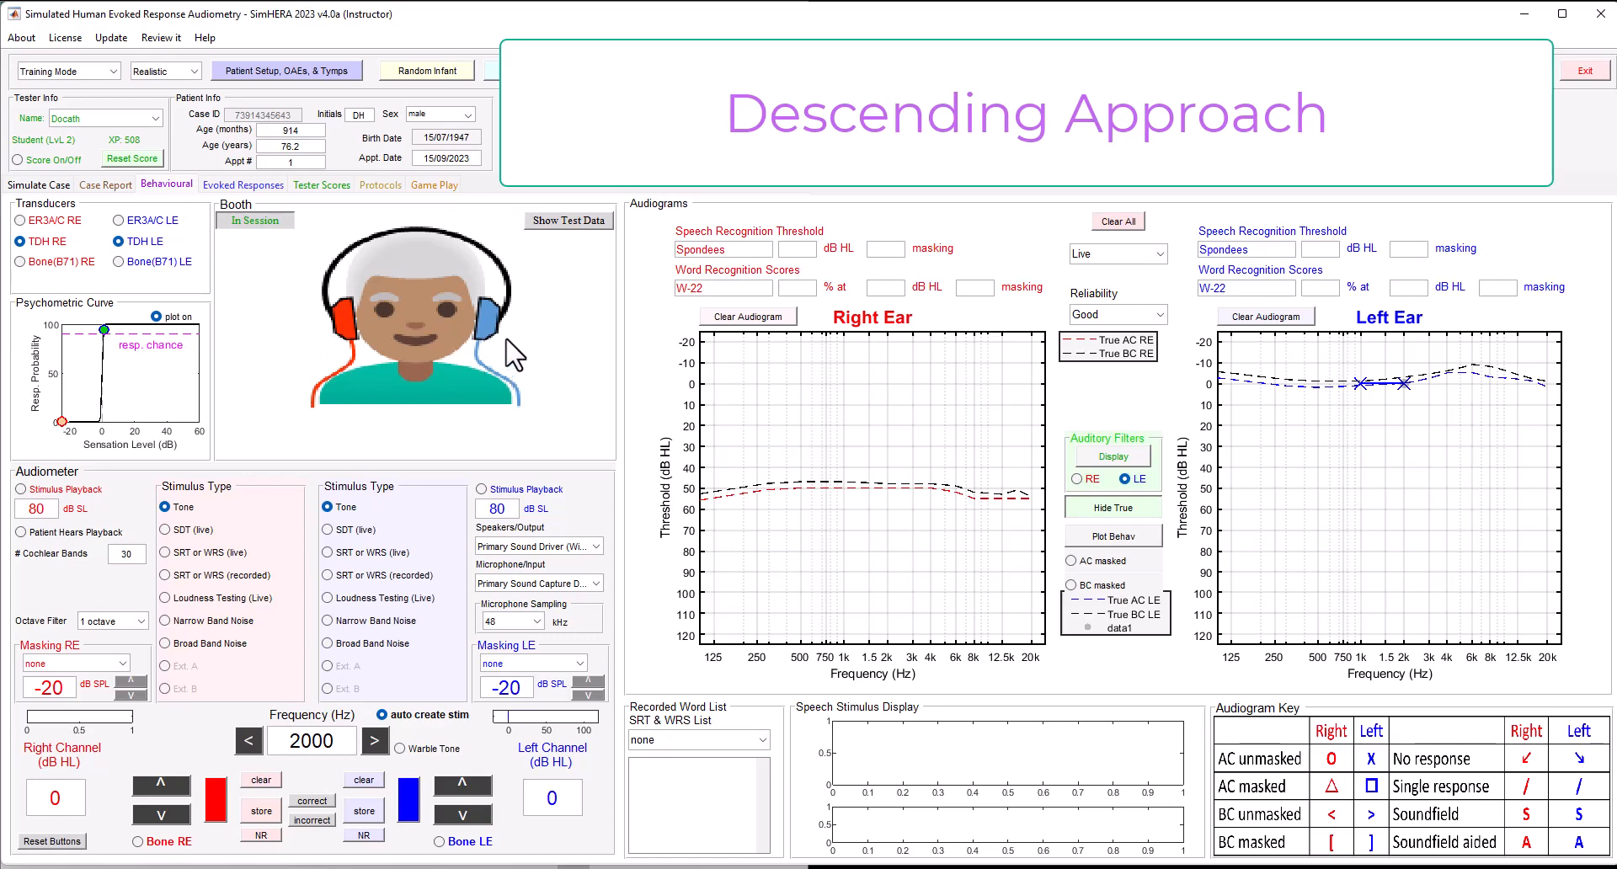
Set the test frequency to 3000 Hz and check it against the mandatory condition order in the protocol
{"action": "left_click", "coordinate": [376, 743]}
{"action": "left_click", "coordinate": [379, 186]}
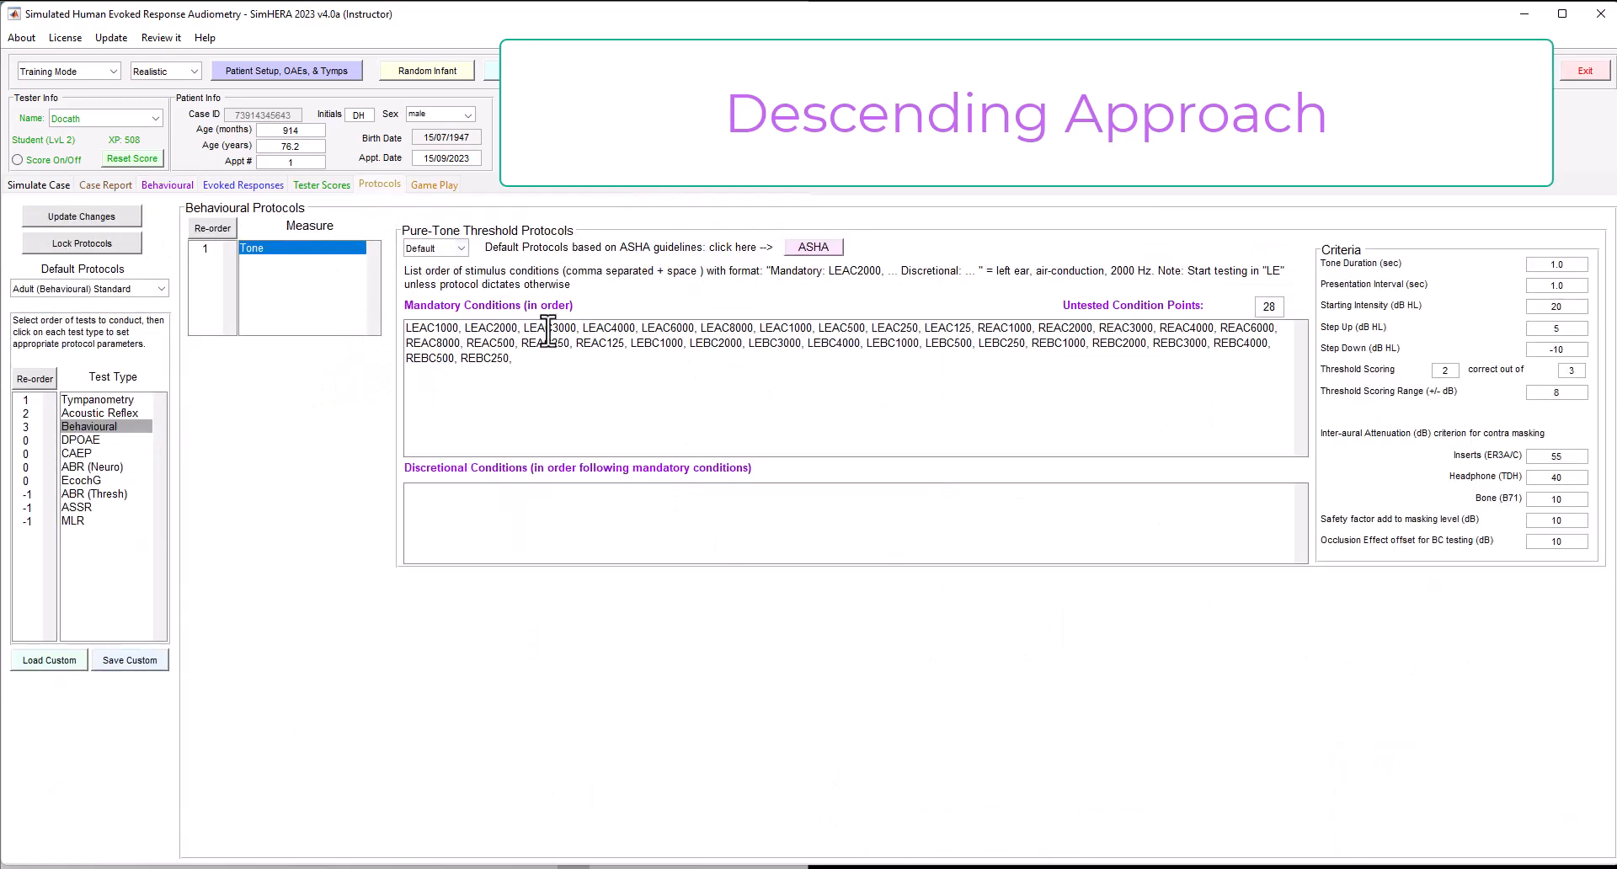
{"action": "left_click", "coordinate": [186, 186]}
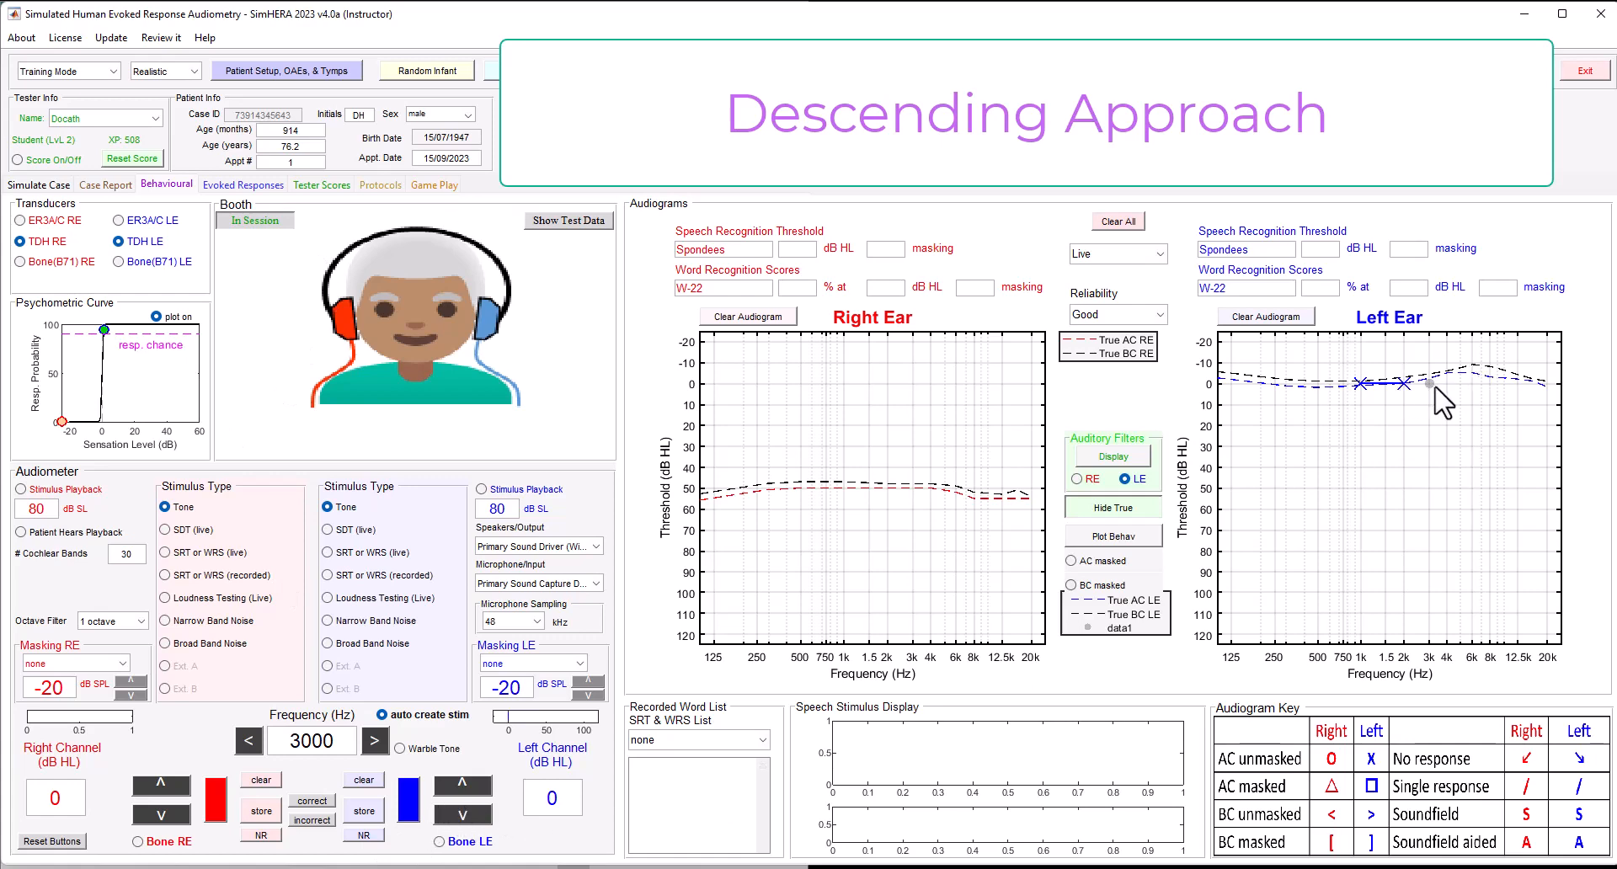
Raise the left channel to 30 dB HL and present the 3000 Hz tone to the left ear
{"action": "left_click", "coordinate": [465, 783]}
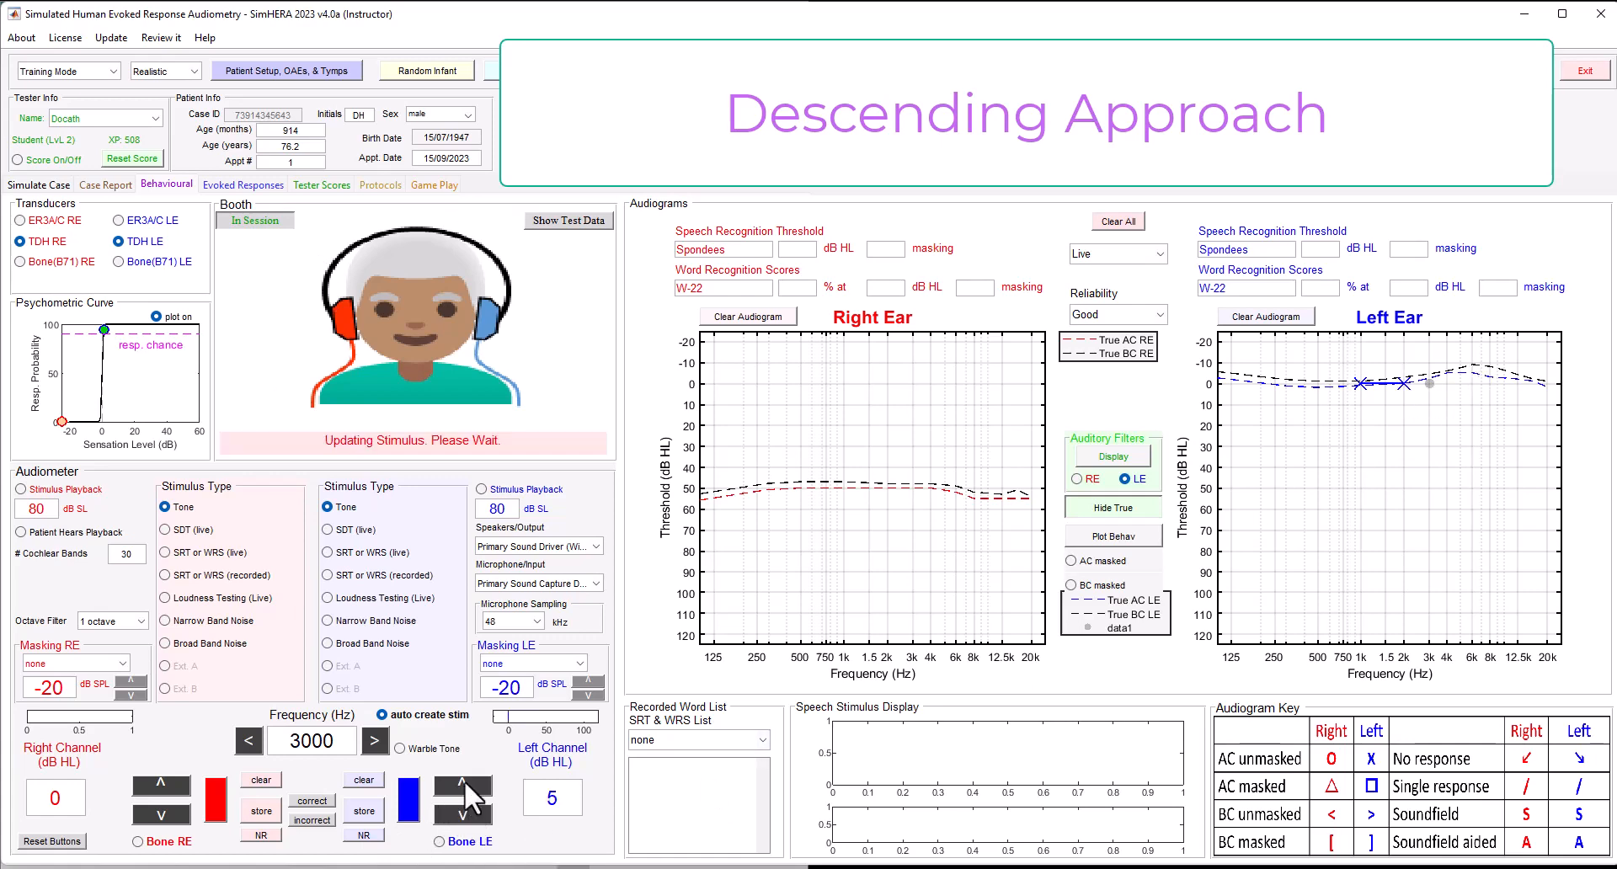
{"action": "left_click", "coordinate": [465, 785]}
{"action": "left_click", "coordinate": [465, 785]}
{"action": "left_click", "coordinate": [465, 785]}
{"action": "left_click", "coordinate": [465, 785]}
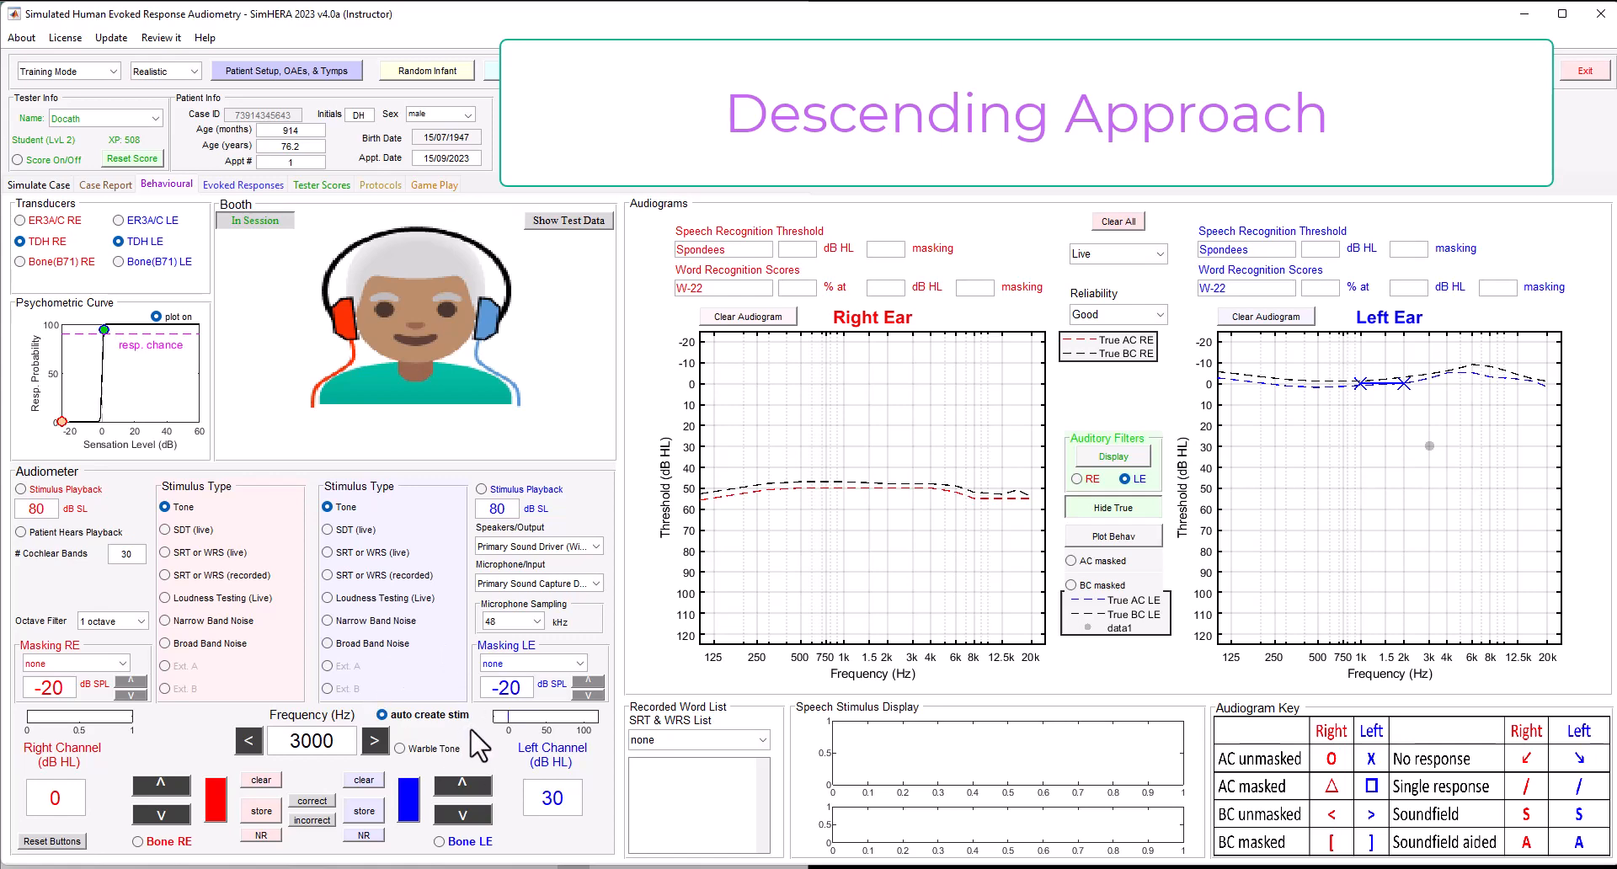
{"action": "left_click", "coordinate": [407, 796]}
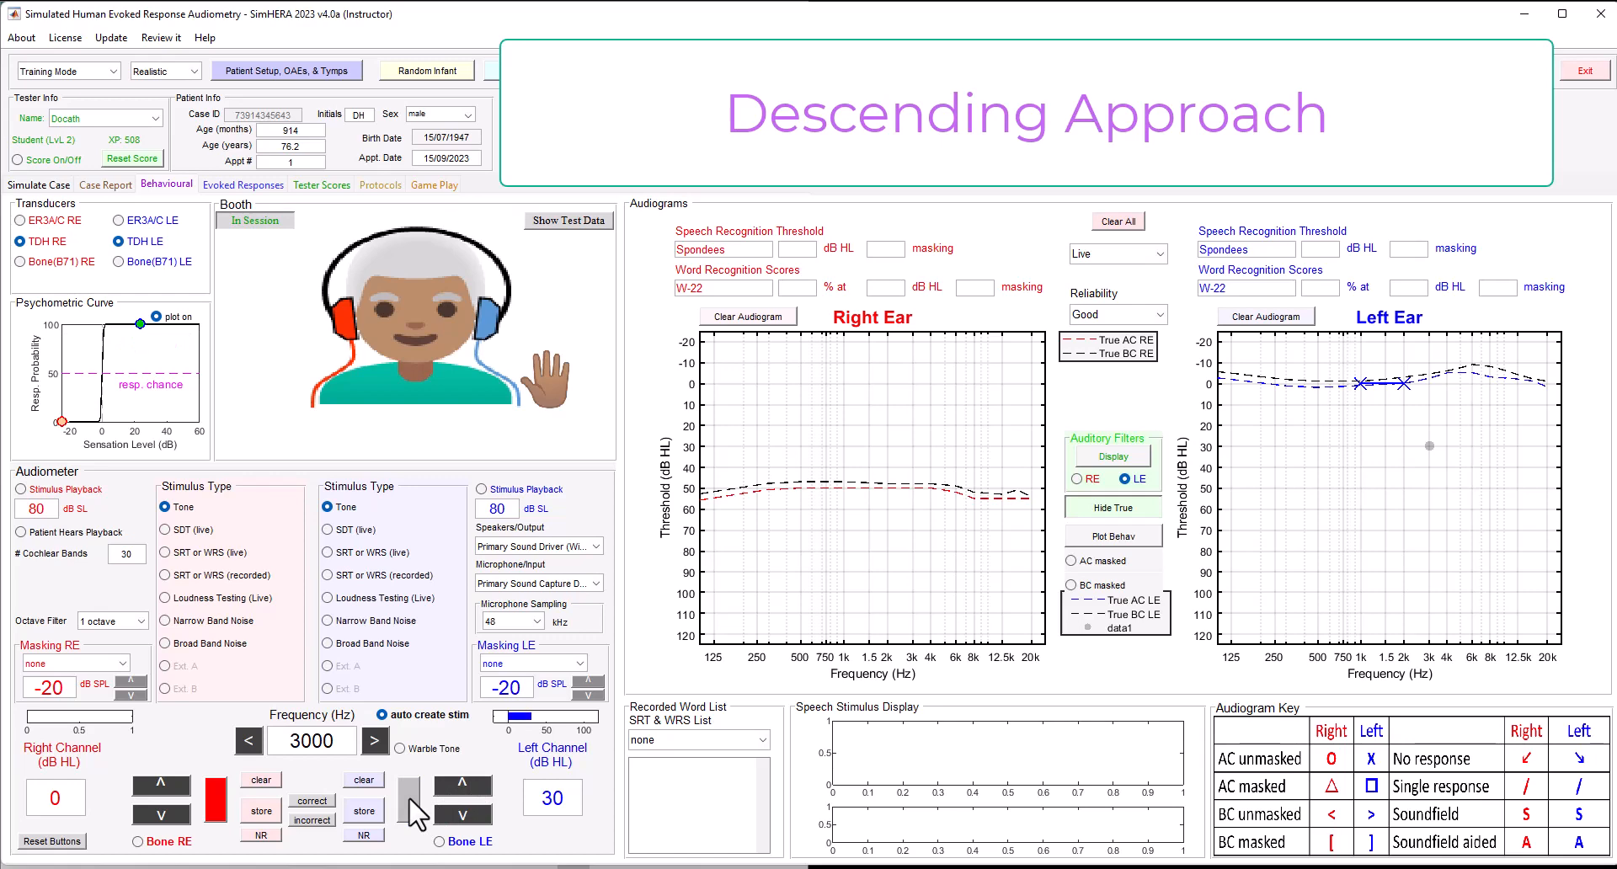
Lower the left ear's 3000 Hz tone in 10 dB steps to 20, 10 and 0 dB HL, presenting it at each level
{"action": "left_click", "coordinate": [464, 813]}
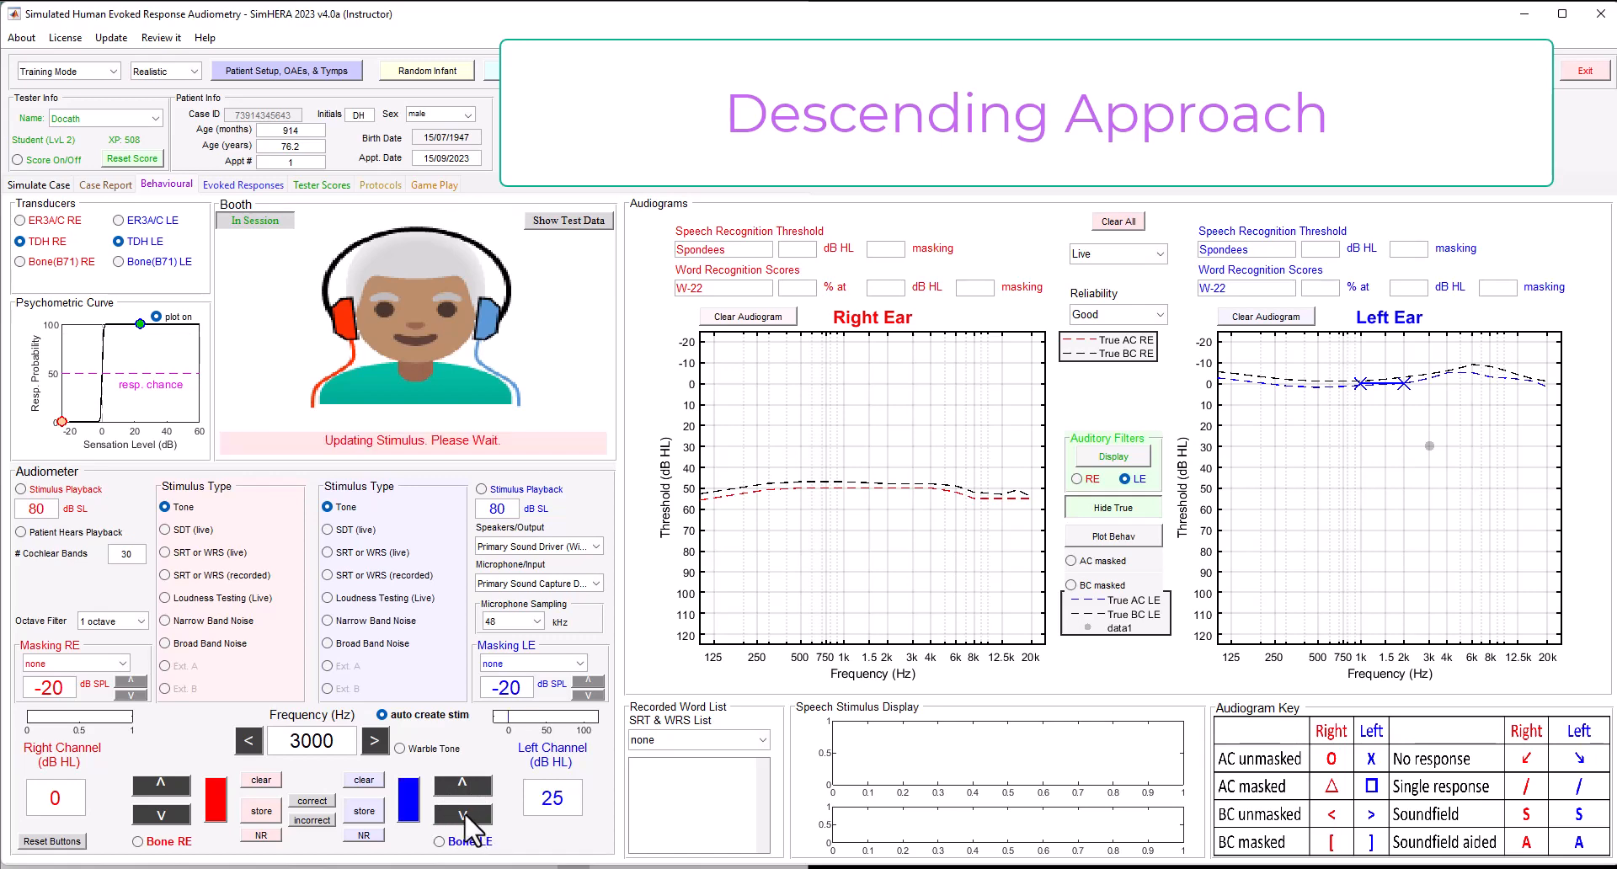
{"action": "left_click", "coordinate": [409, 800]}
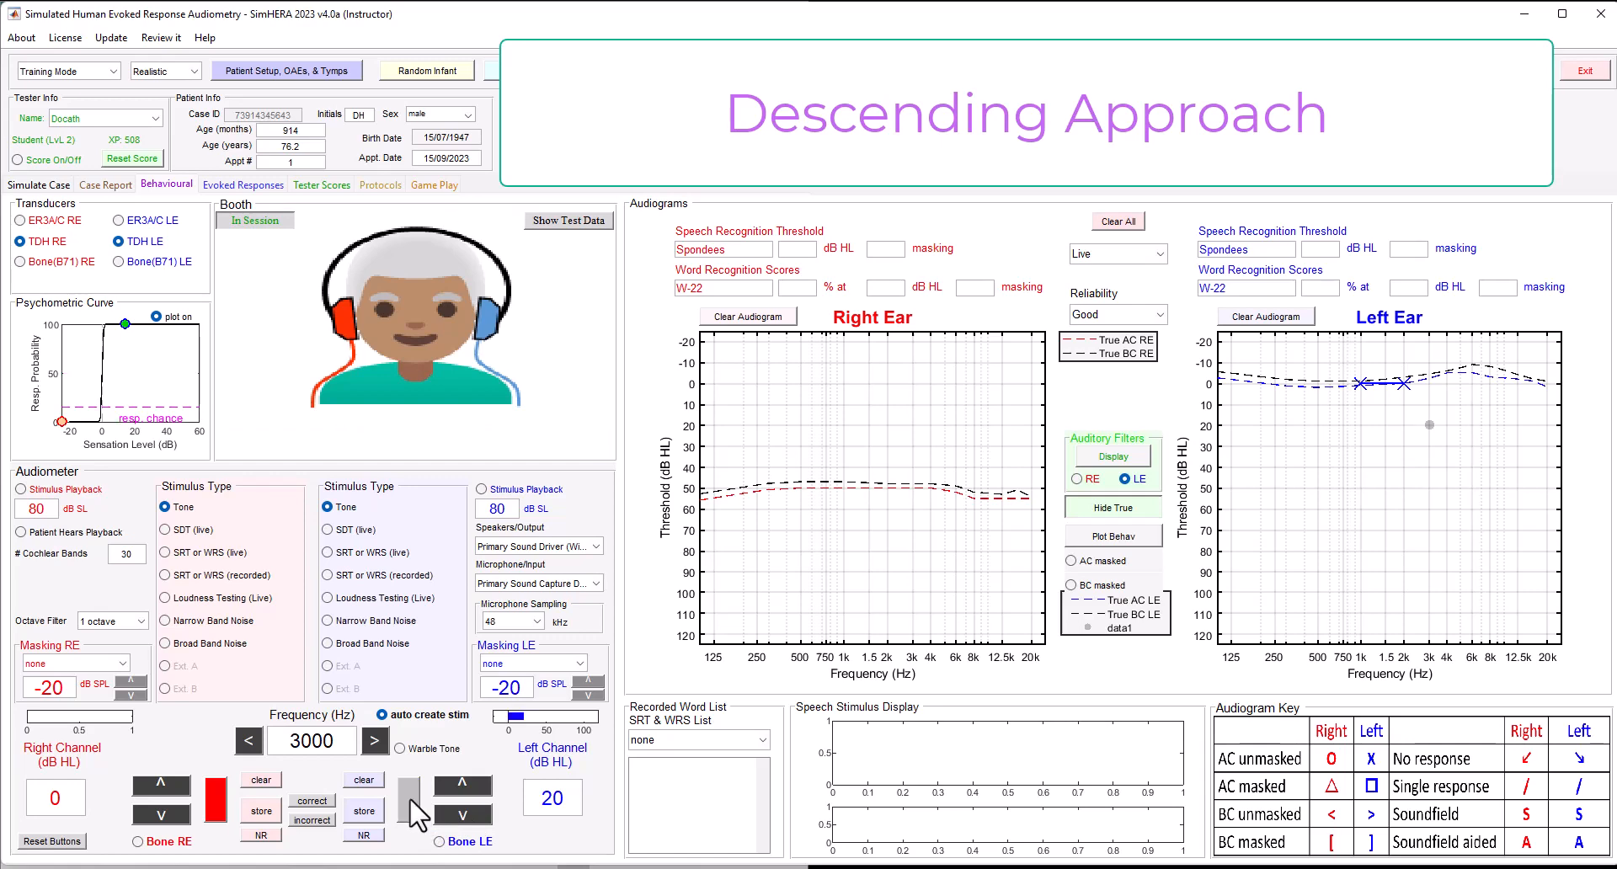
{"action": "left_click", "coordinate": [465, 815]}
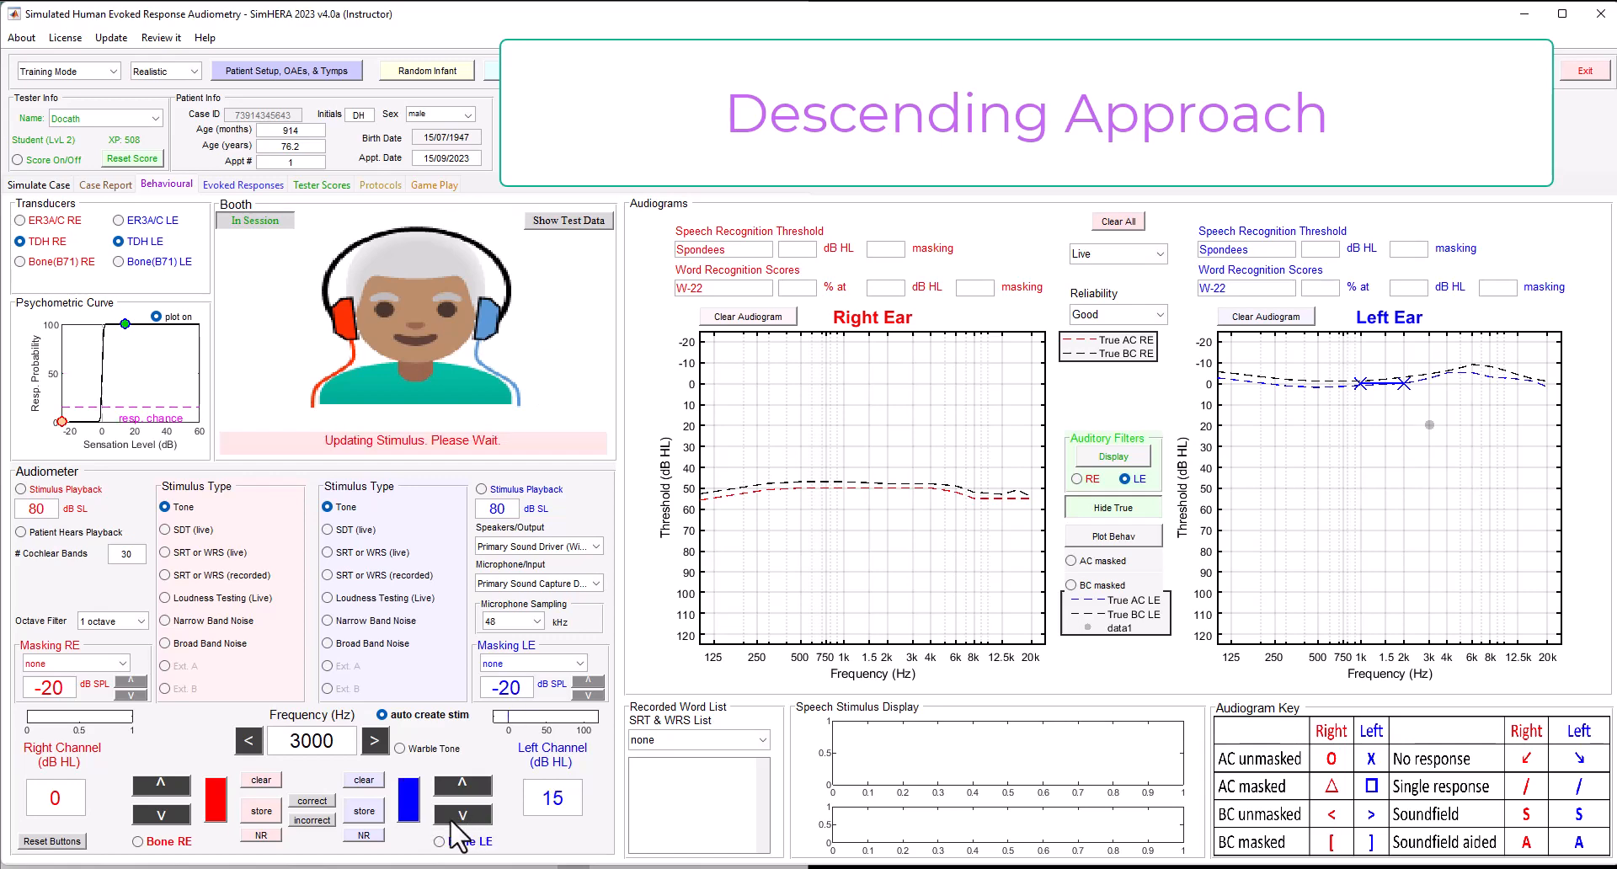
{"action": "left_click", "coordinate": [409, 796]}
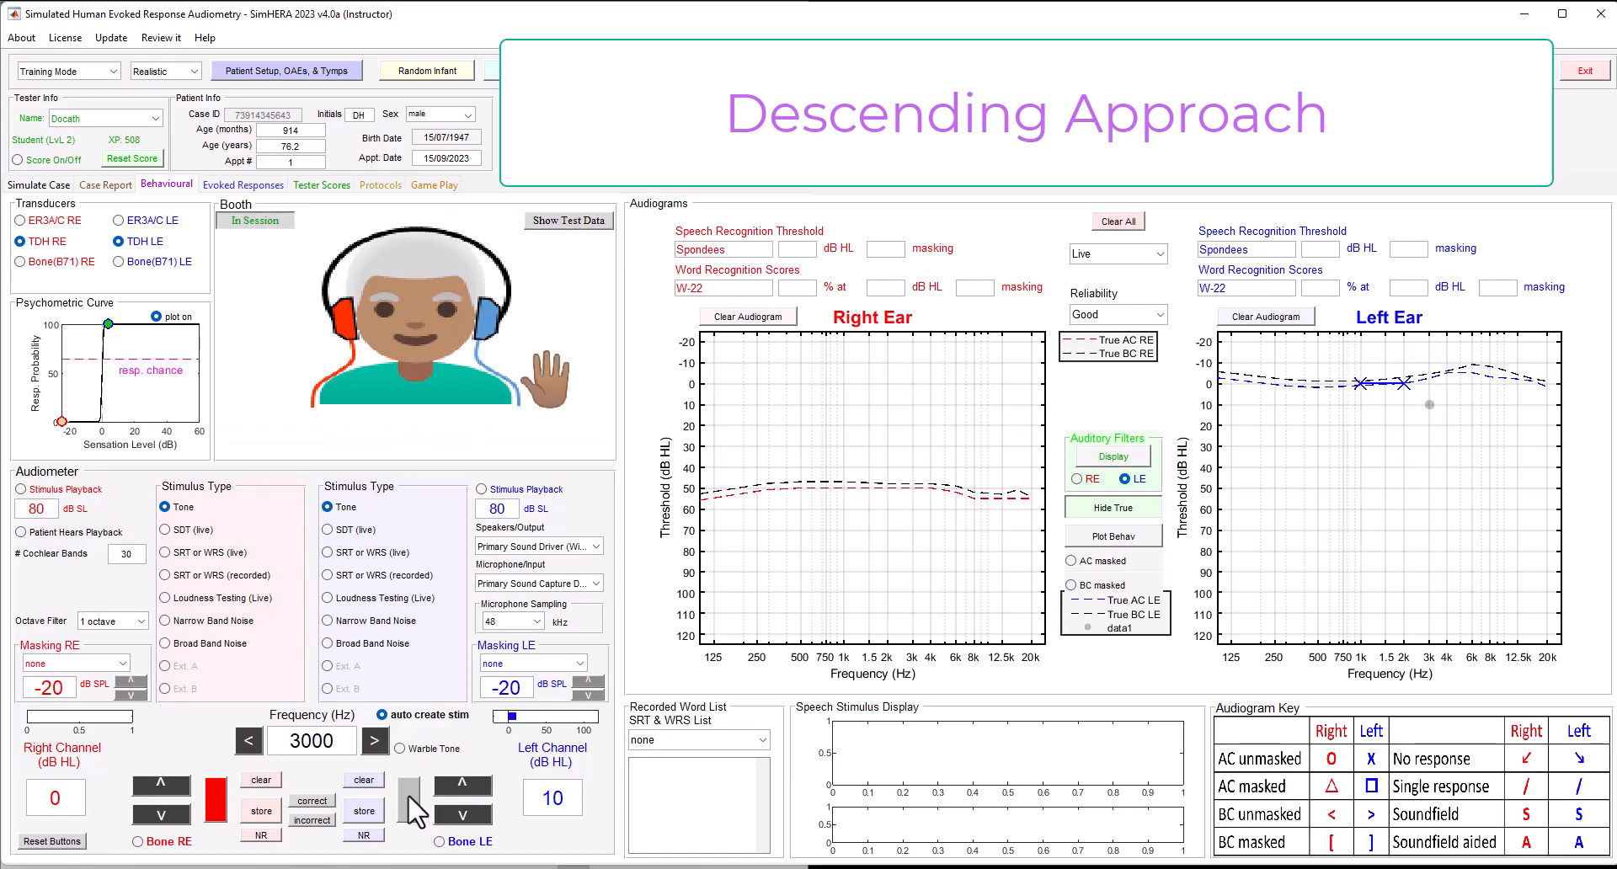
{"action": "left_click", "coordinate": [463, 814]}
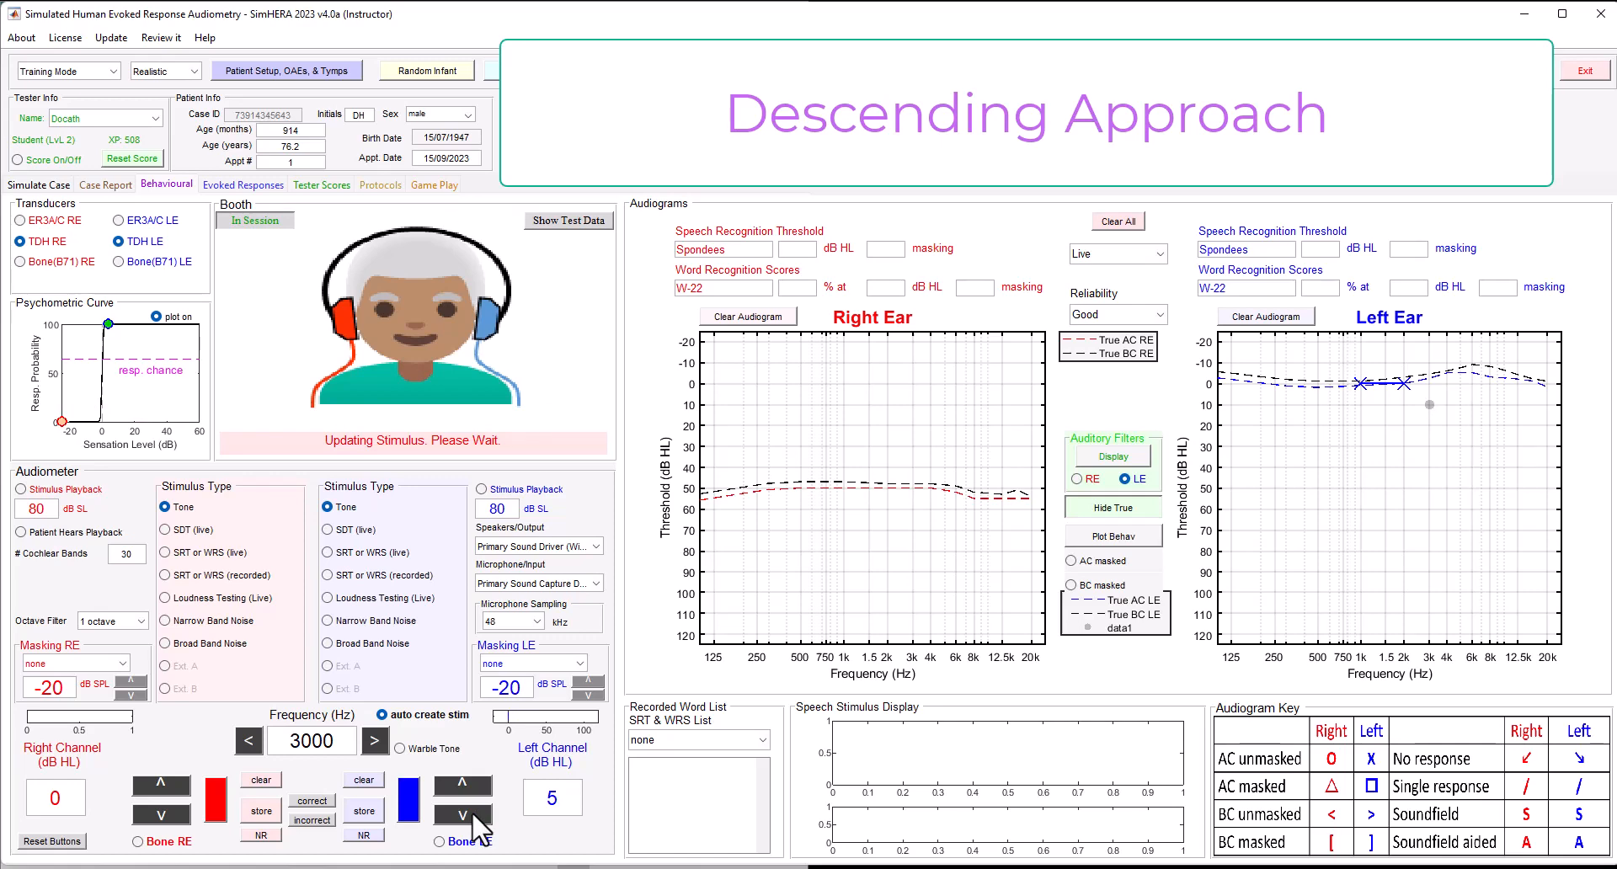
{"action": "left_click", "coordinate": [412, 796]}
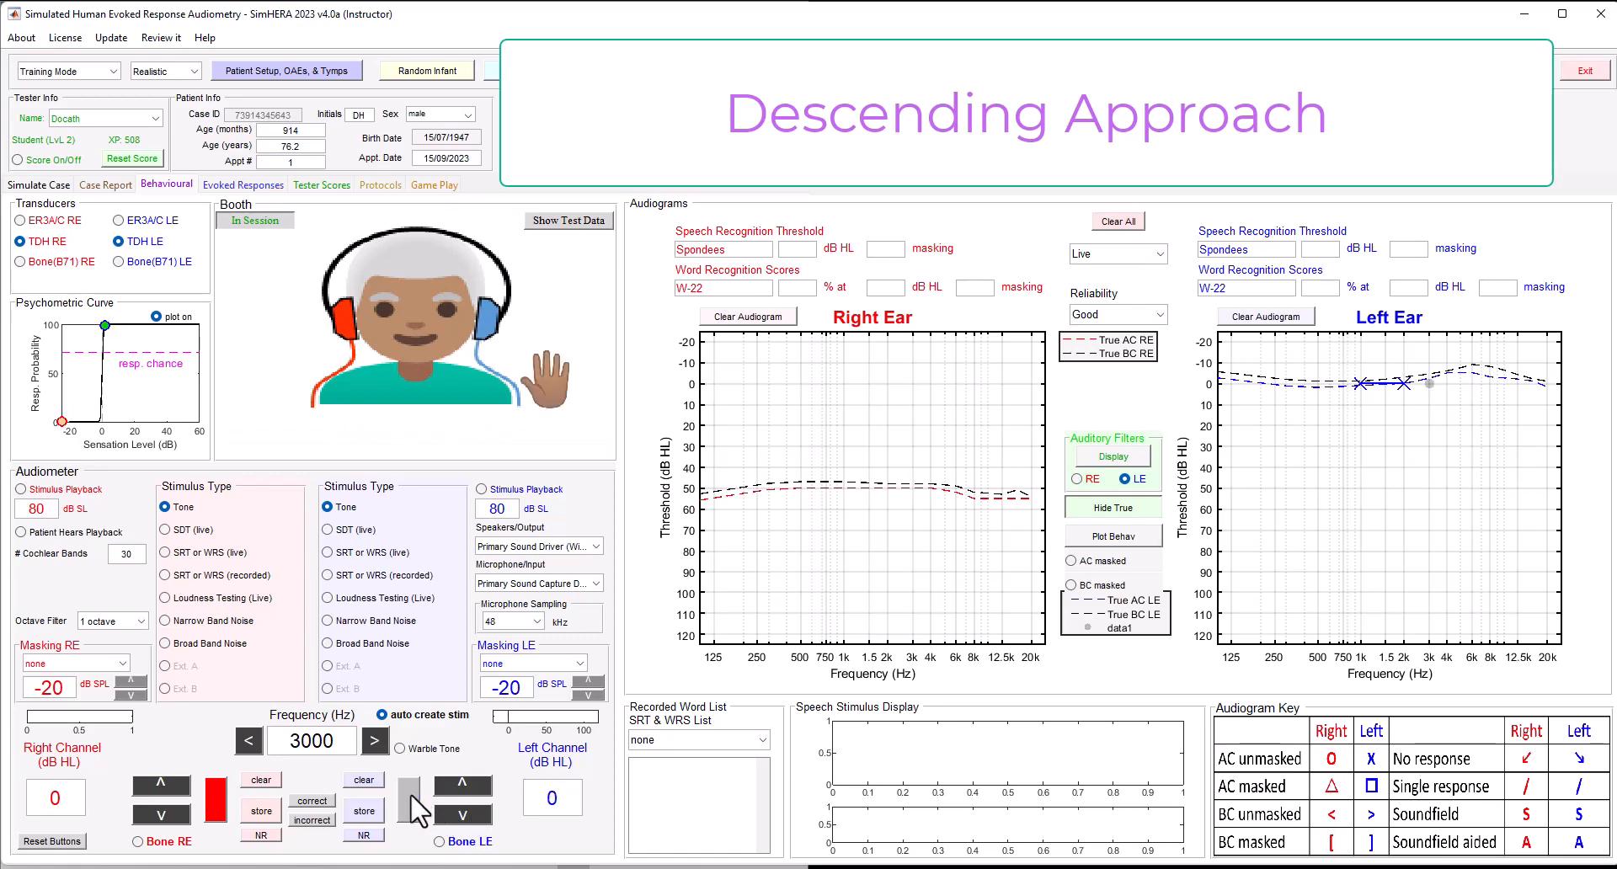
Drop the left ear's 3000 Hz tone to -10 dB HL, present it in 5 dB steps up to 0 dB HL, and store 0 dB HL
{"action": "left_click", "coordinate": [475, 822]}
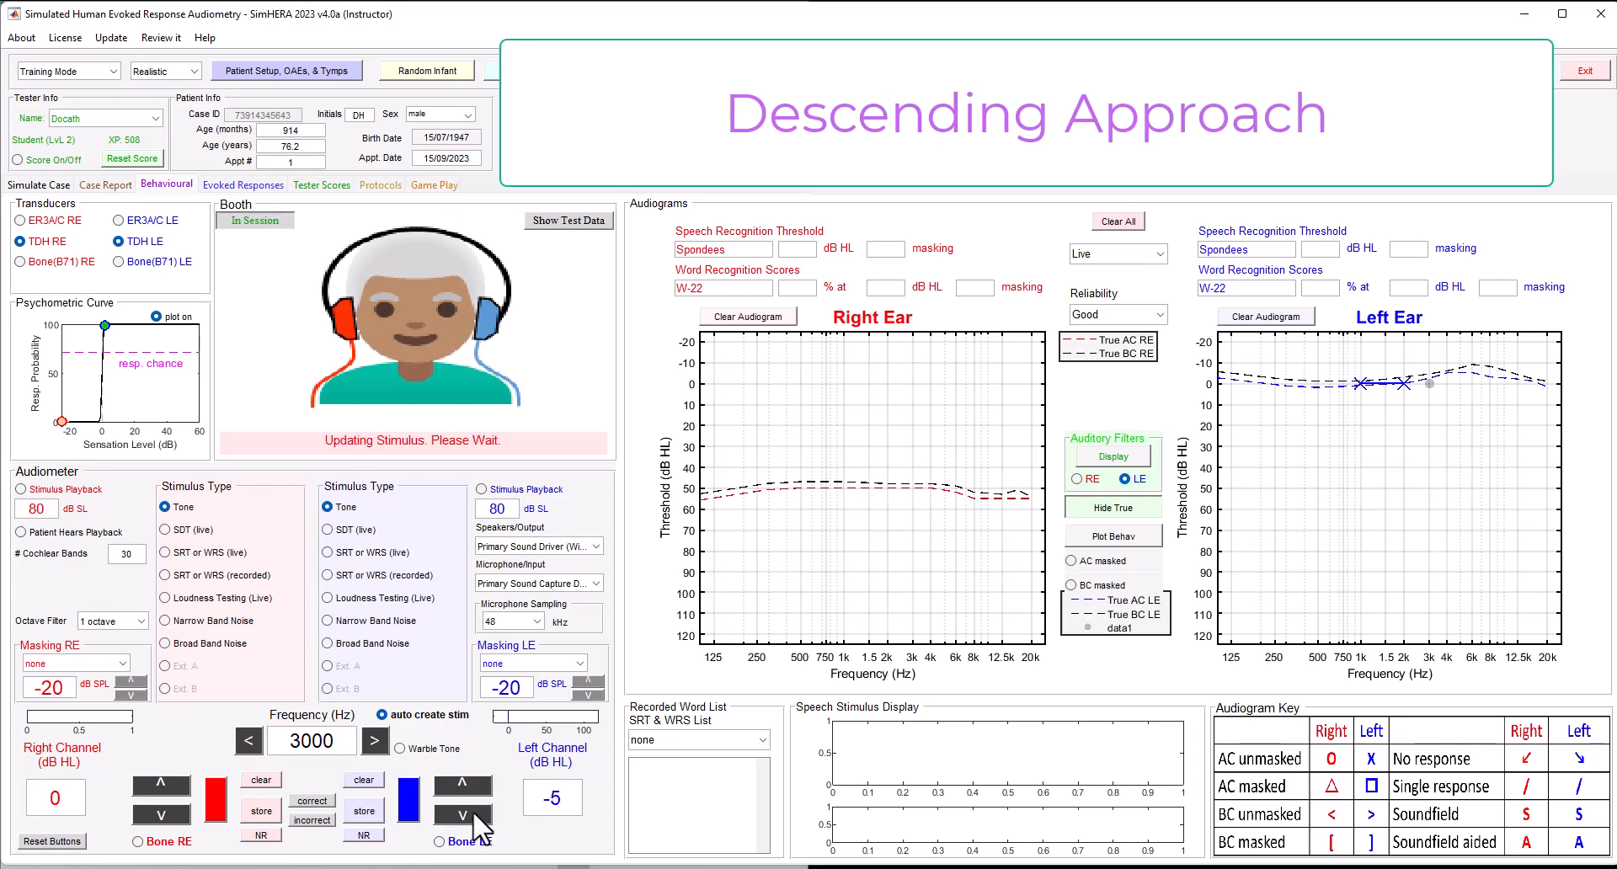
{"action": "left_click", "coordinate": [455, 812]}
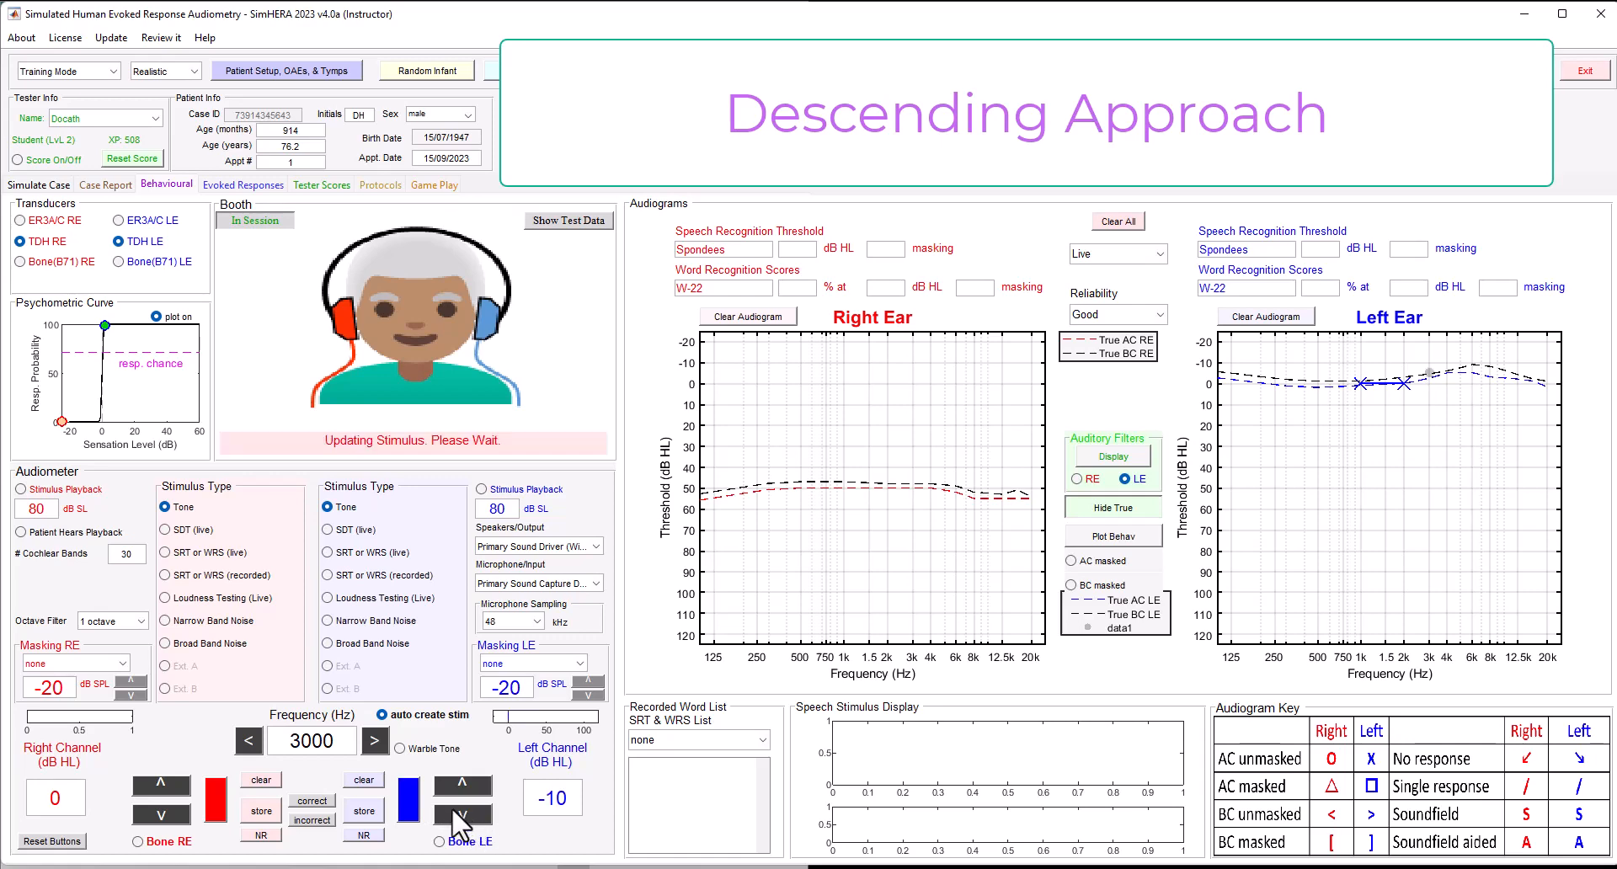
{"action": "left_click", "coordinate": [410, 799]}
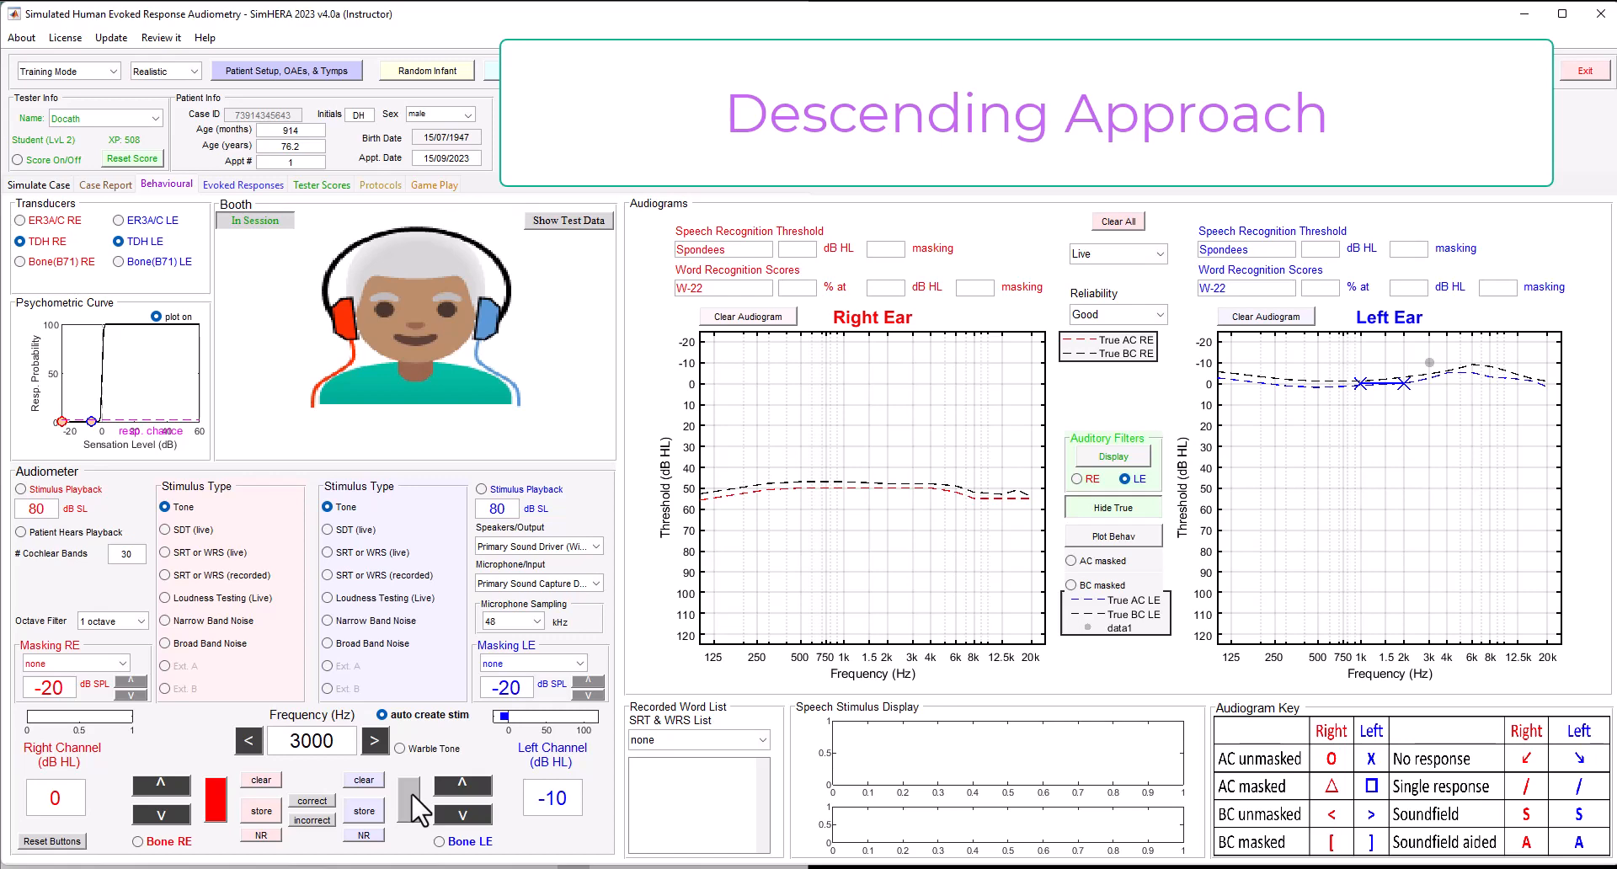
{"action": "left_click", "coordinate": [463, 786]}
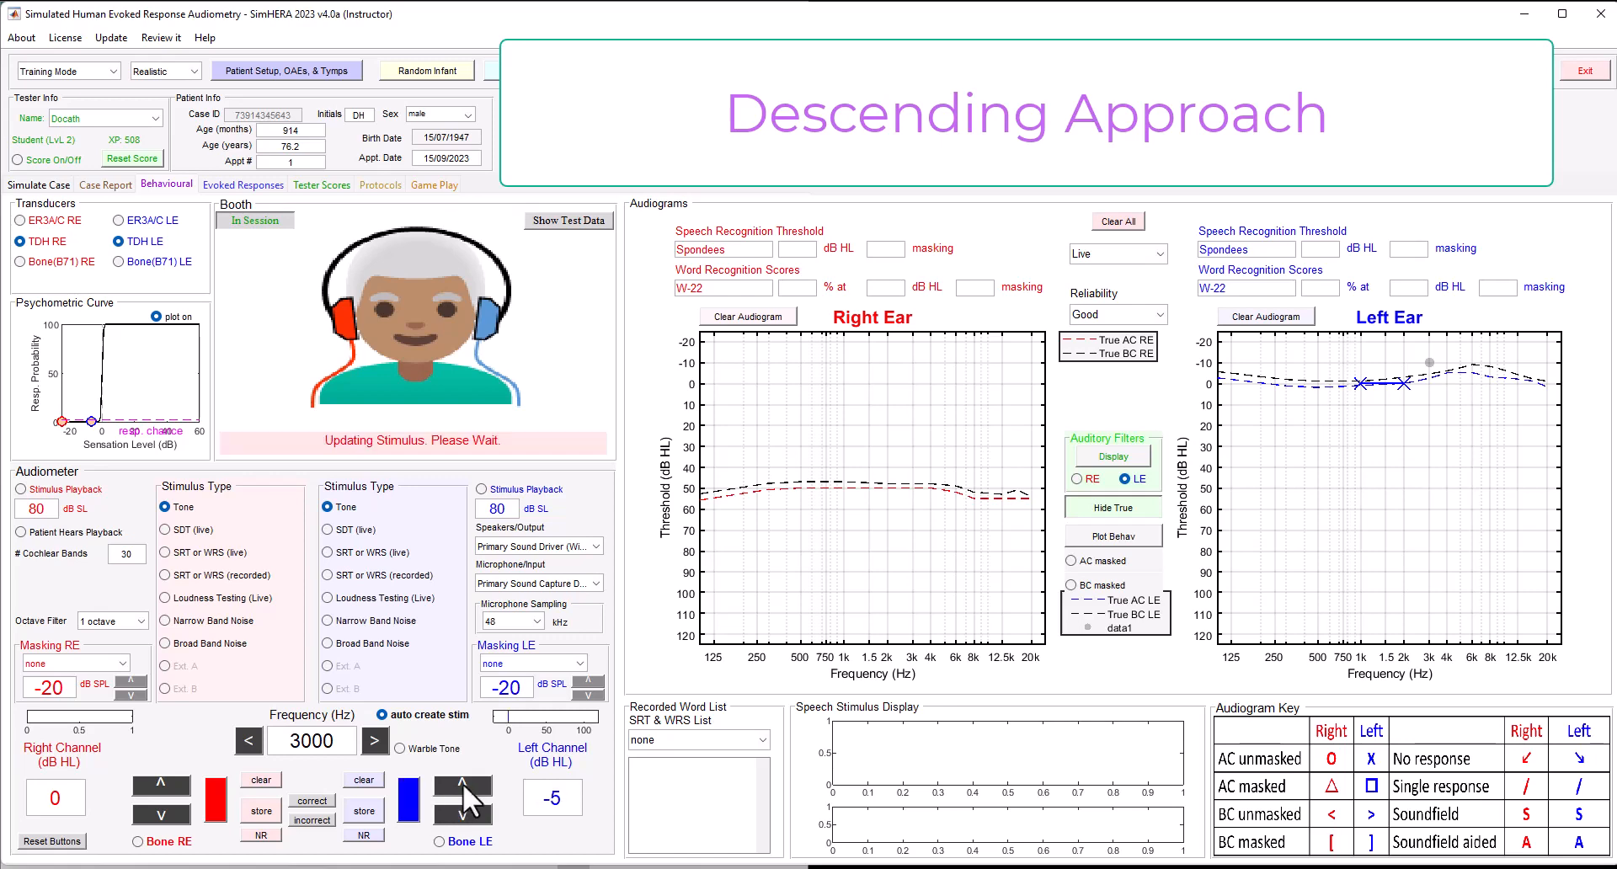
{"action": "left_click", "coordinate": [410, 800]}
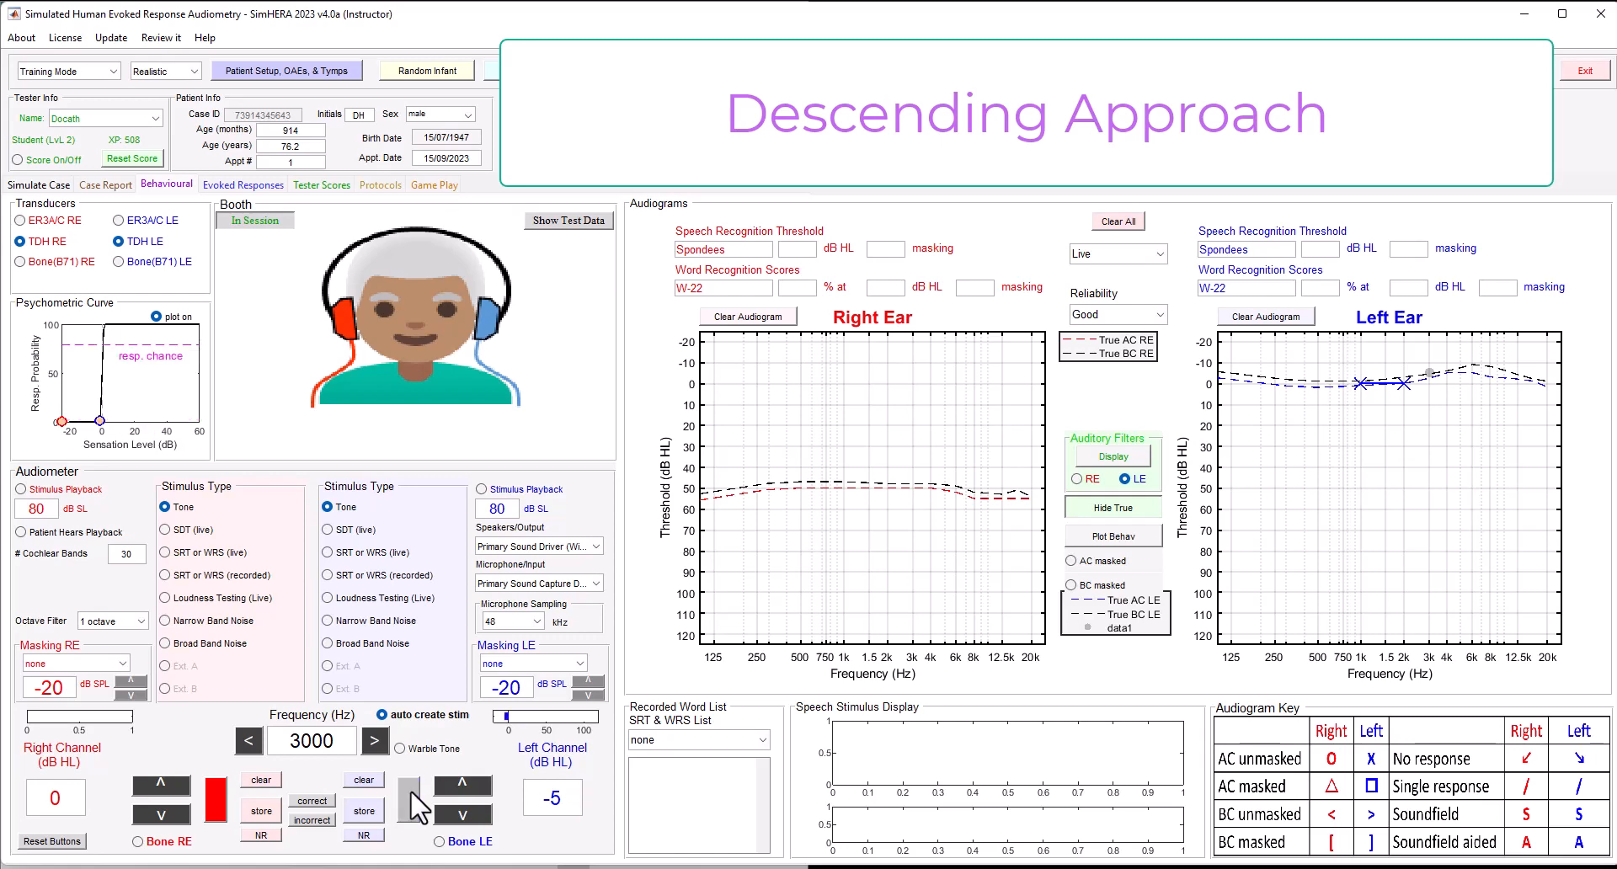
{"action": "left_click", "coordinate": [464, 784]}
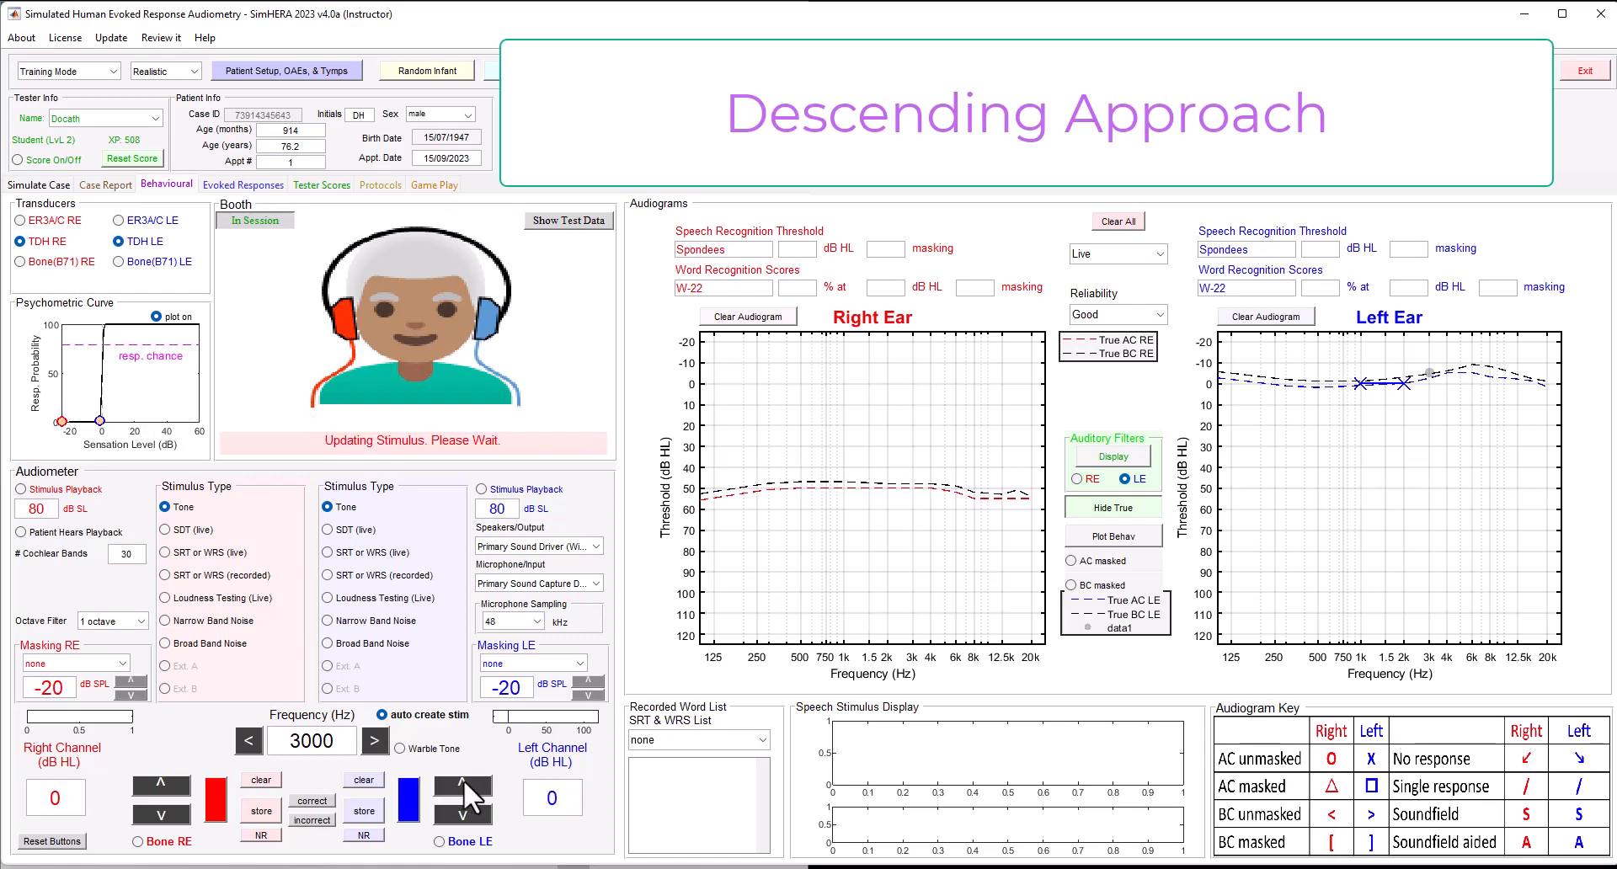
{"action": "left_click", "coordinate": [411, 798]}
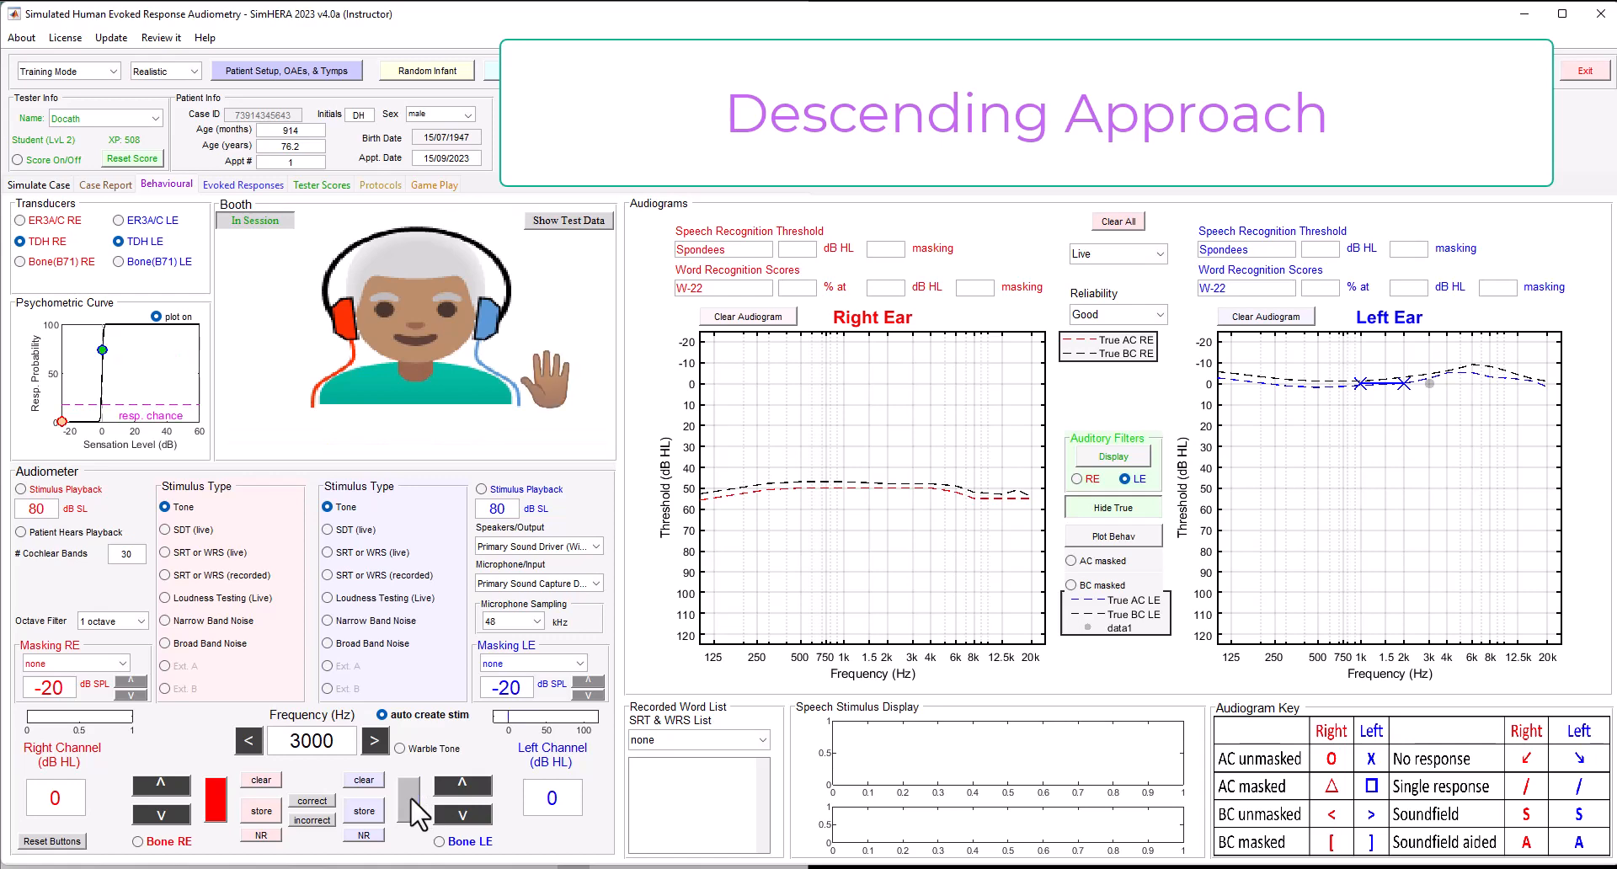
{"action": "left_click", "coordinate": [365, 811]}
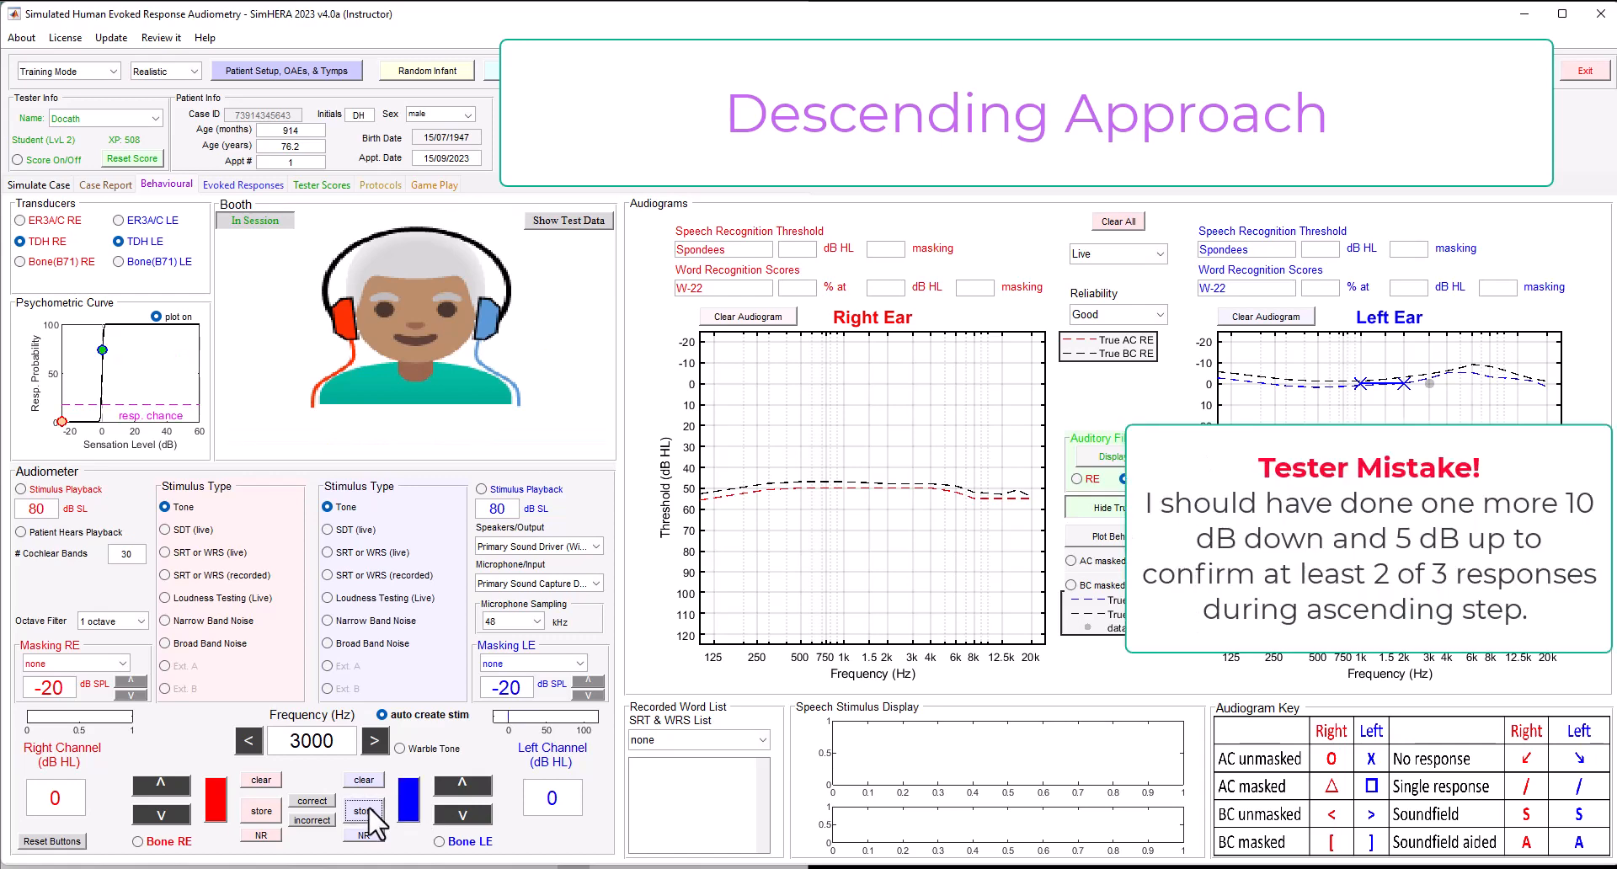